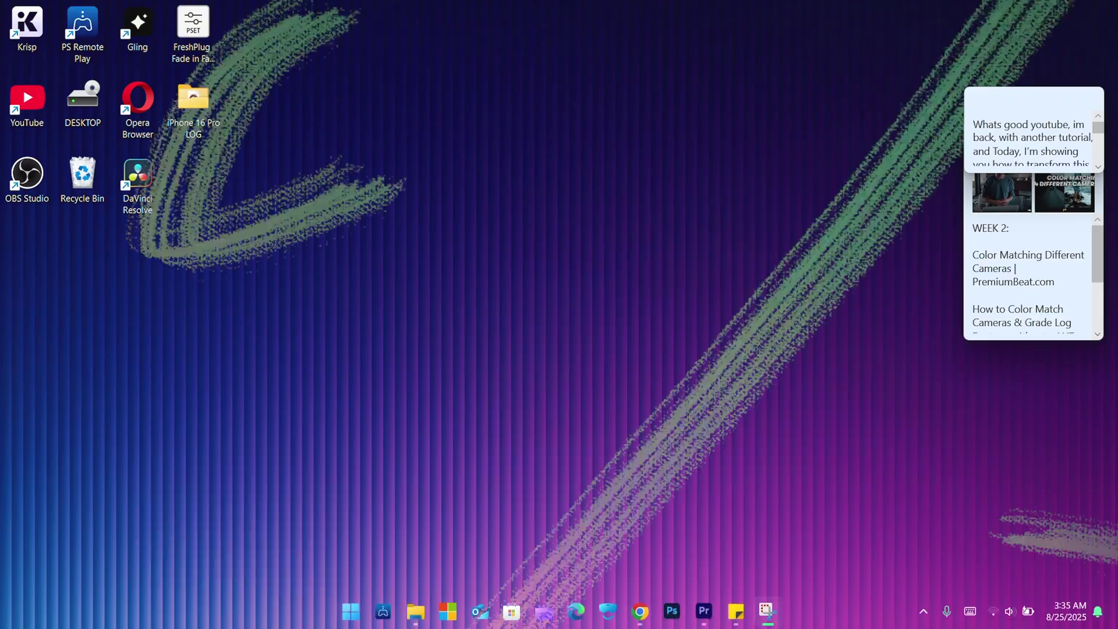
Step: Bring up the window preview of the open Premiere Pro project from the taskbar
mouse_move(703, 622)
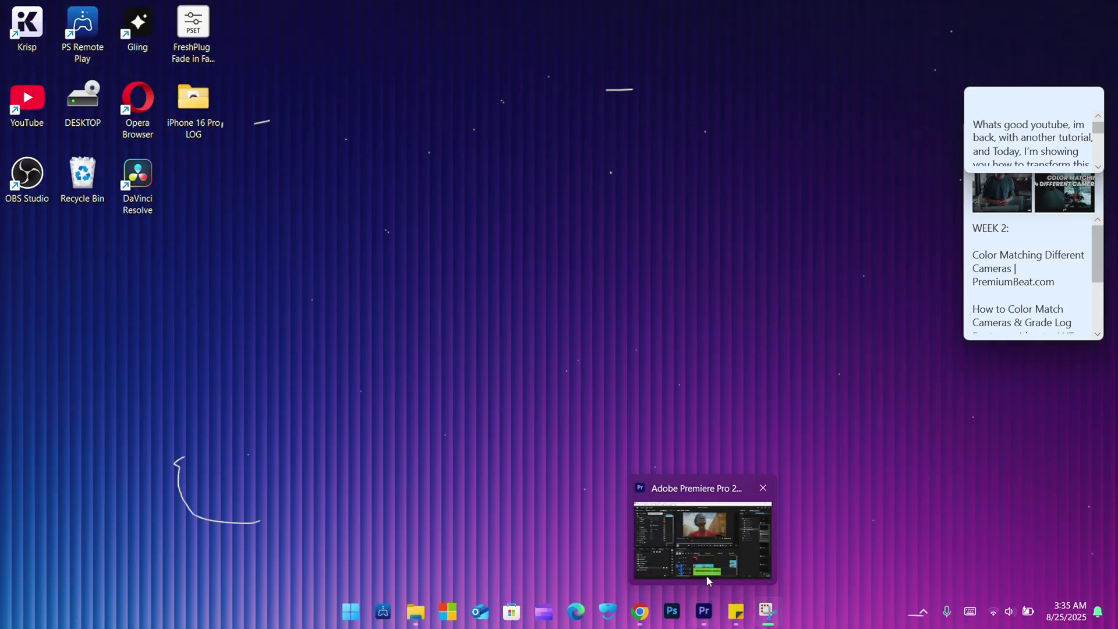
mouse_move(709, 562)
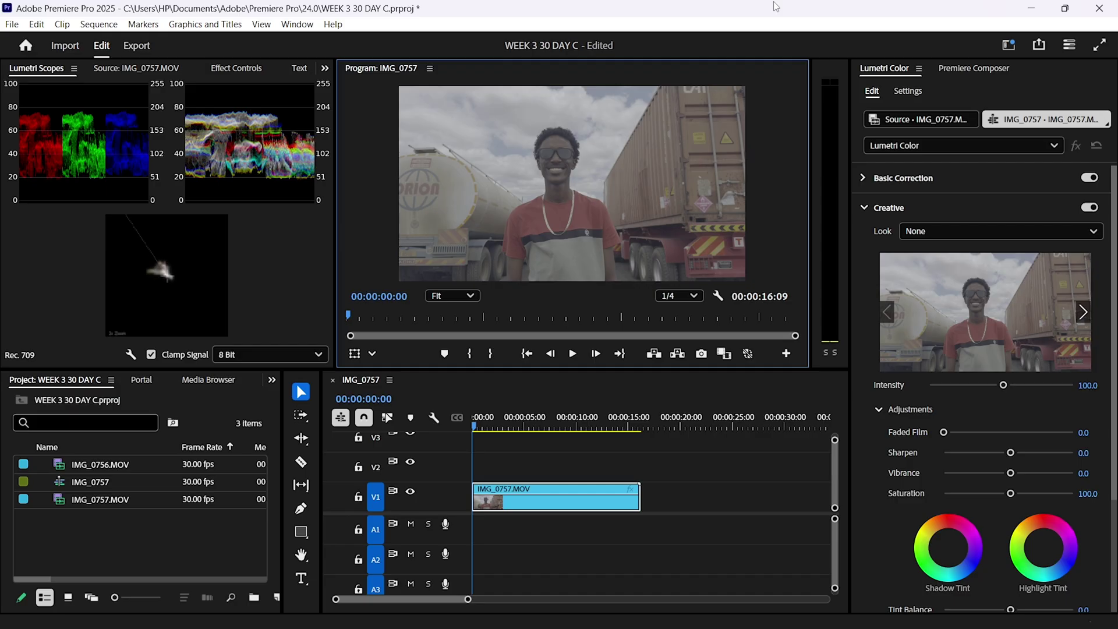
key(space)
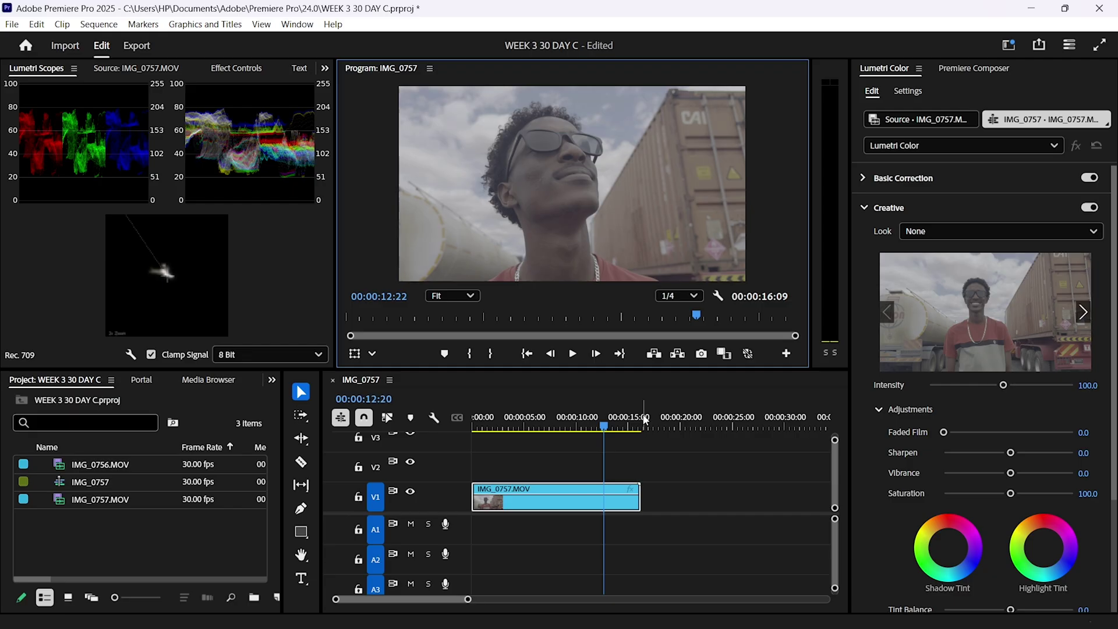
drag(645, 420, 563, 426)
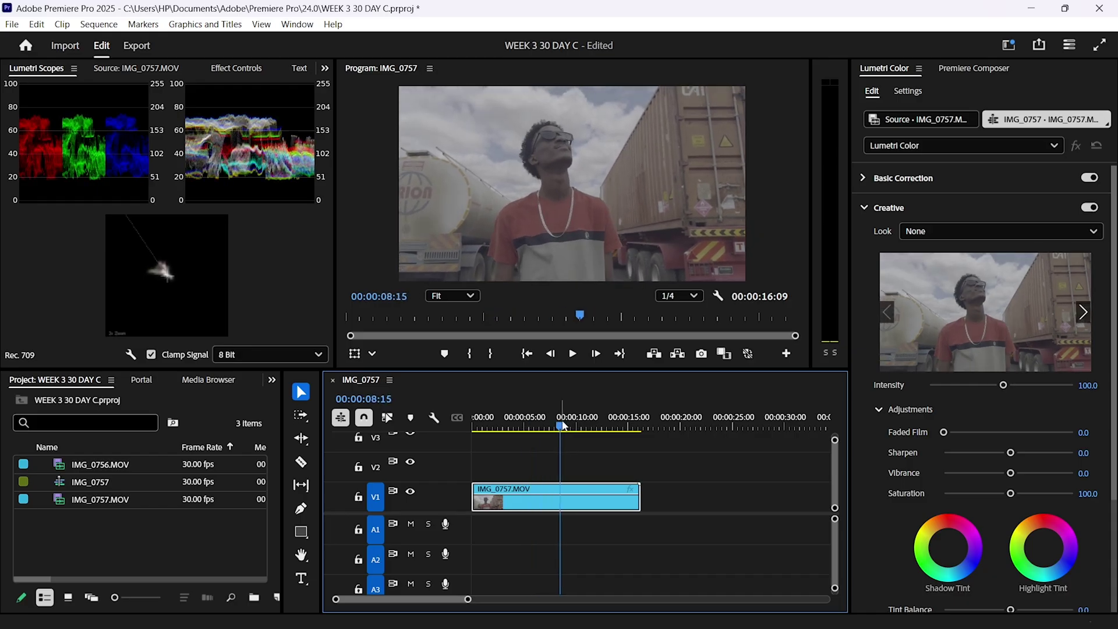
Step: Create a new adjustment layer and place it on V2 above the clip
click(572, 529)
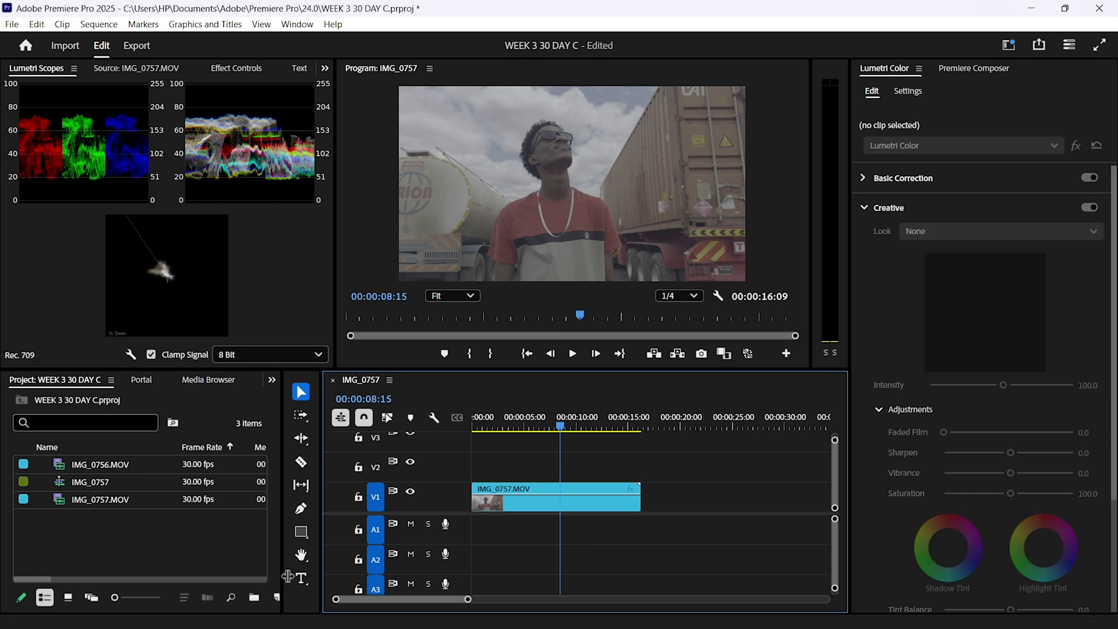
drag(288, 576, 291, 576)
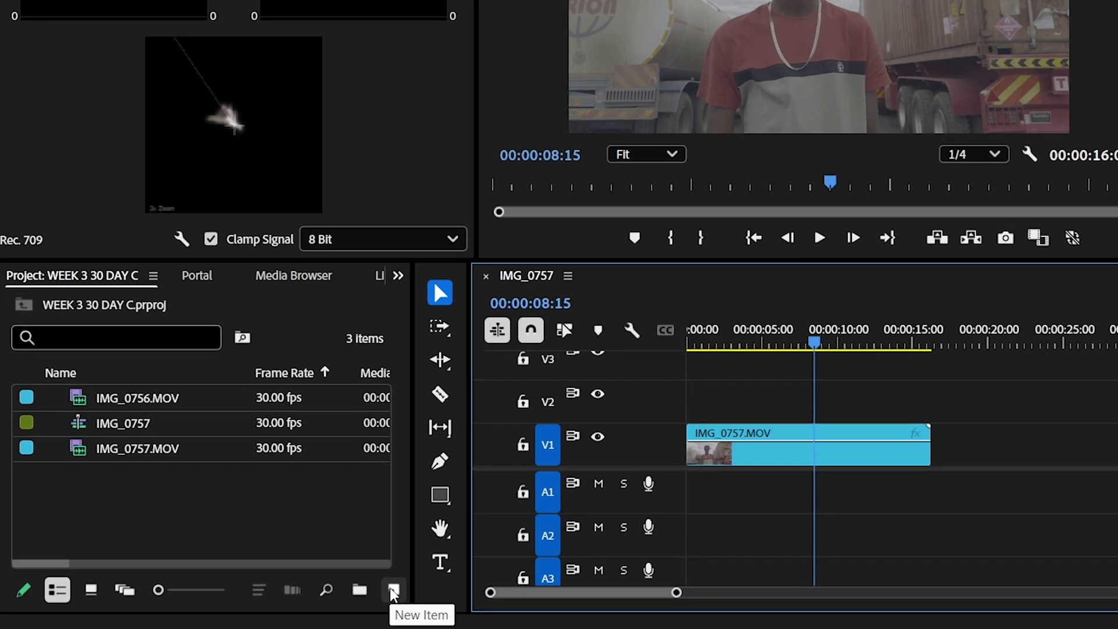
click(277, 597)
click(485, 417)
click(924, 274)
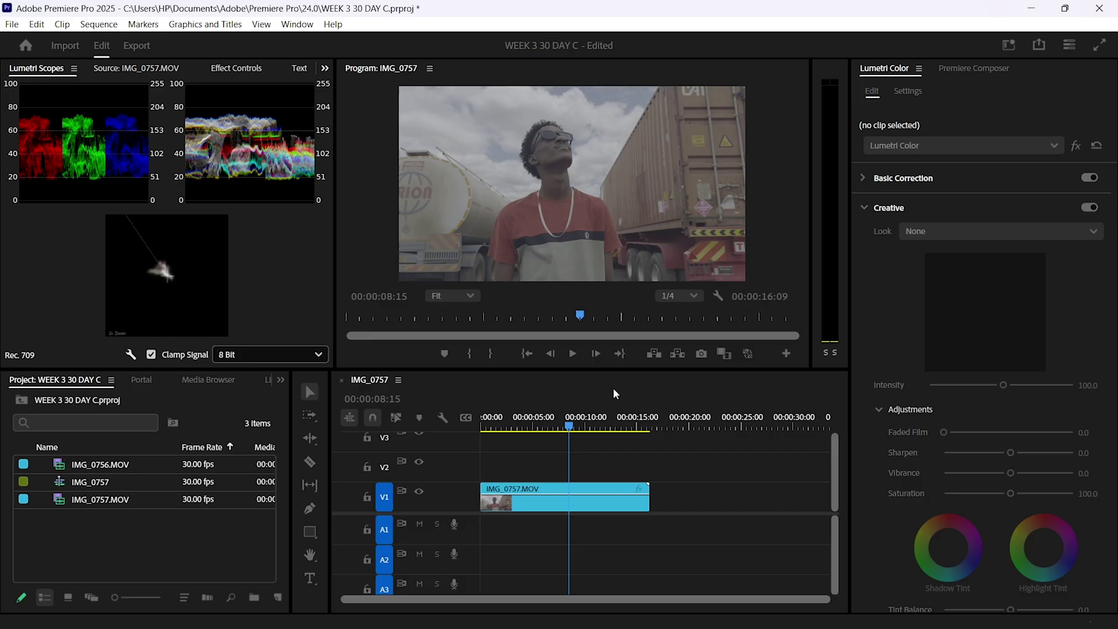
drag(134, 385, 979, 365)
Step: Bring the layer's tint back toward neutral and raise Creative Vibrance to 20.7
click(914, 329)
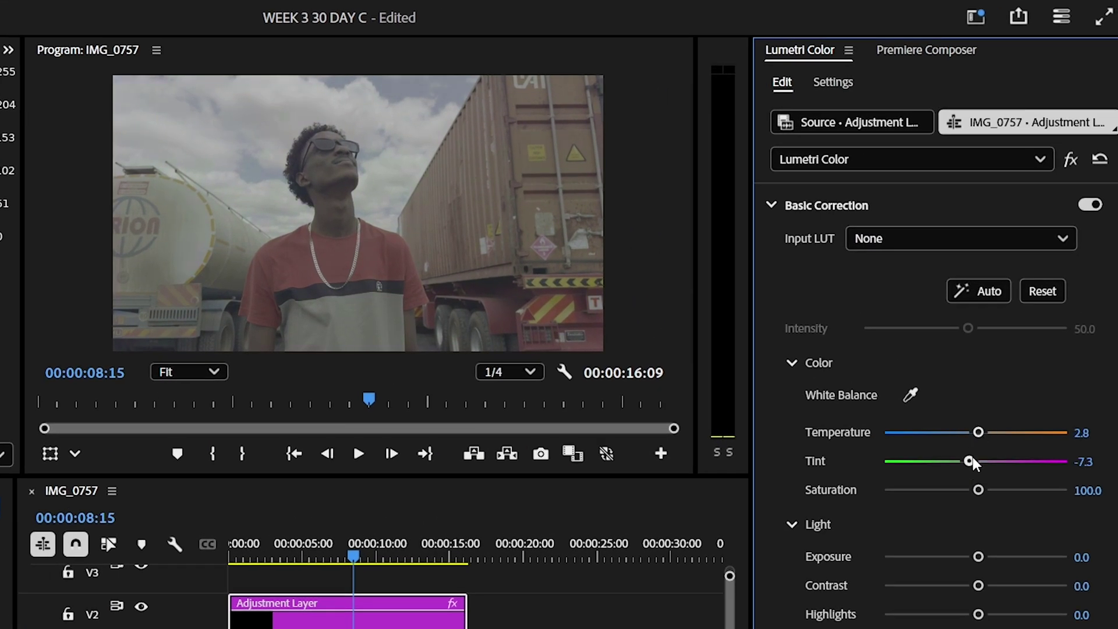
drag(970, 461, 1003, 528)
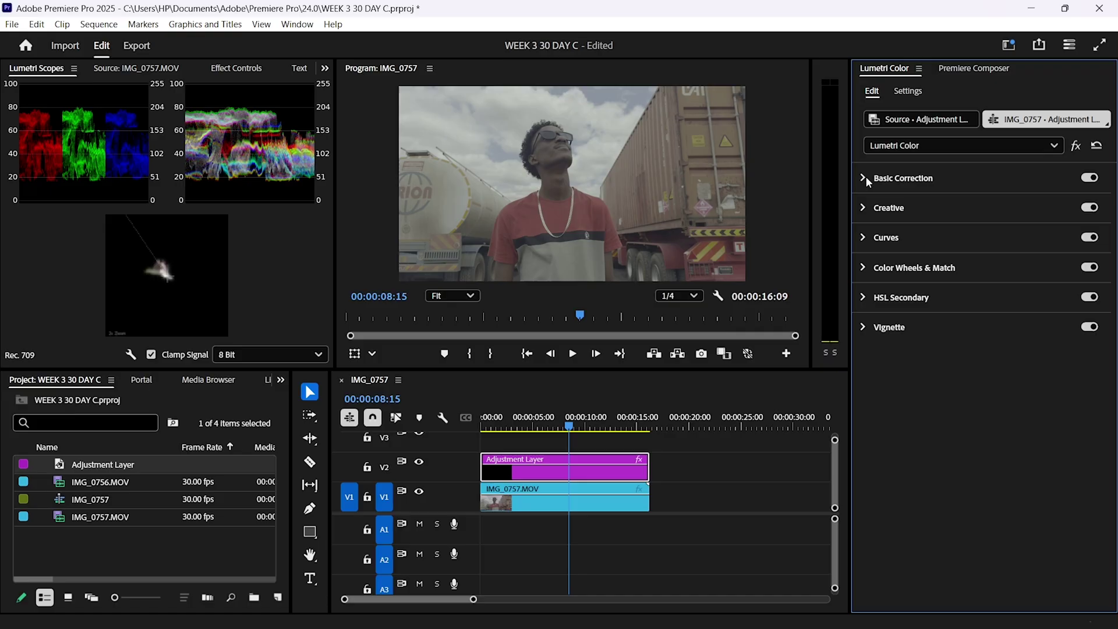
click(864, 208)
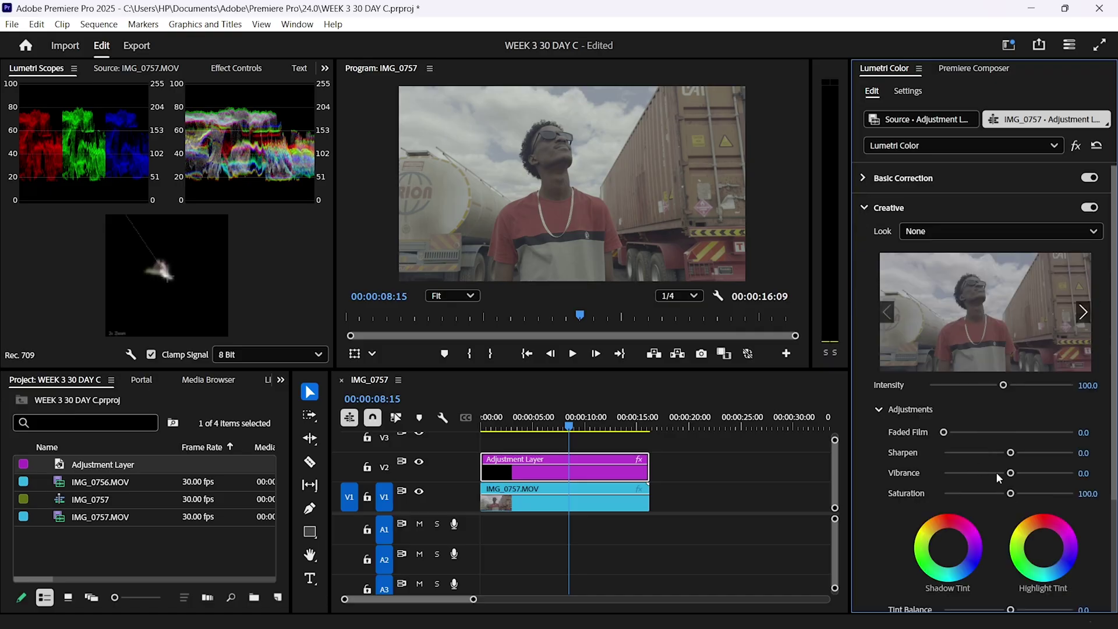
drag(1010, 472, 1022, 473)
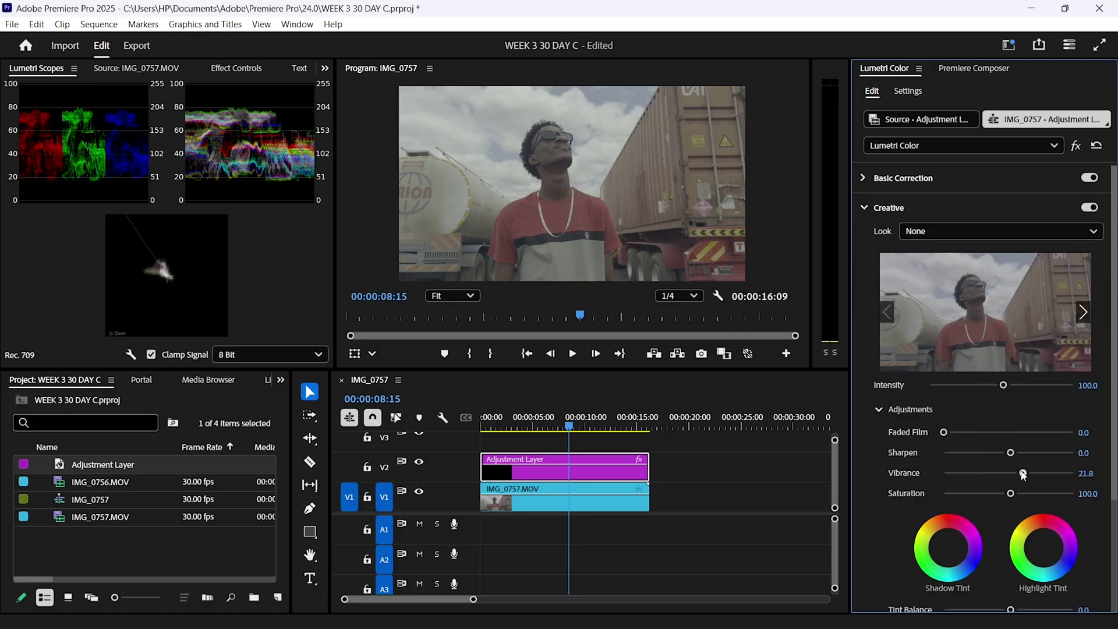
Step: Key the red skin tones in HSL Secondary, soften with Blur 6.4 and warm to Temperature 5.0
click(865, 208)
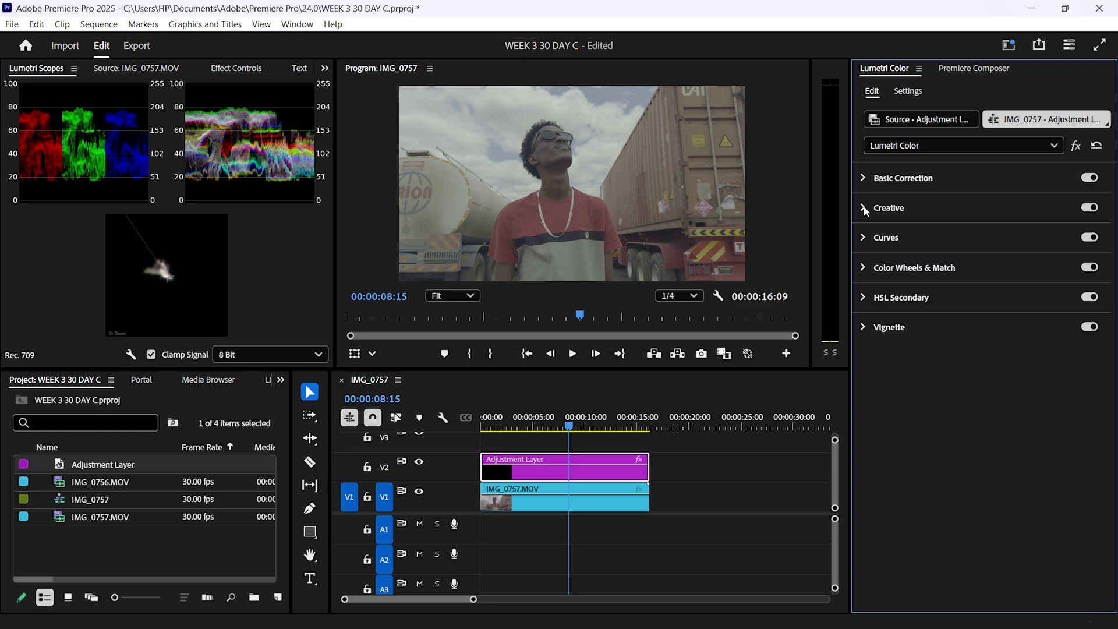
click(864, 298)
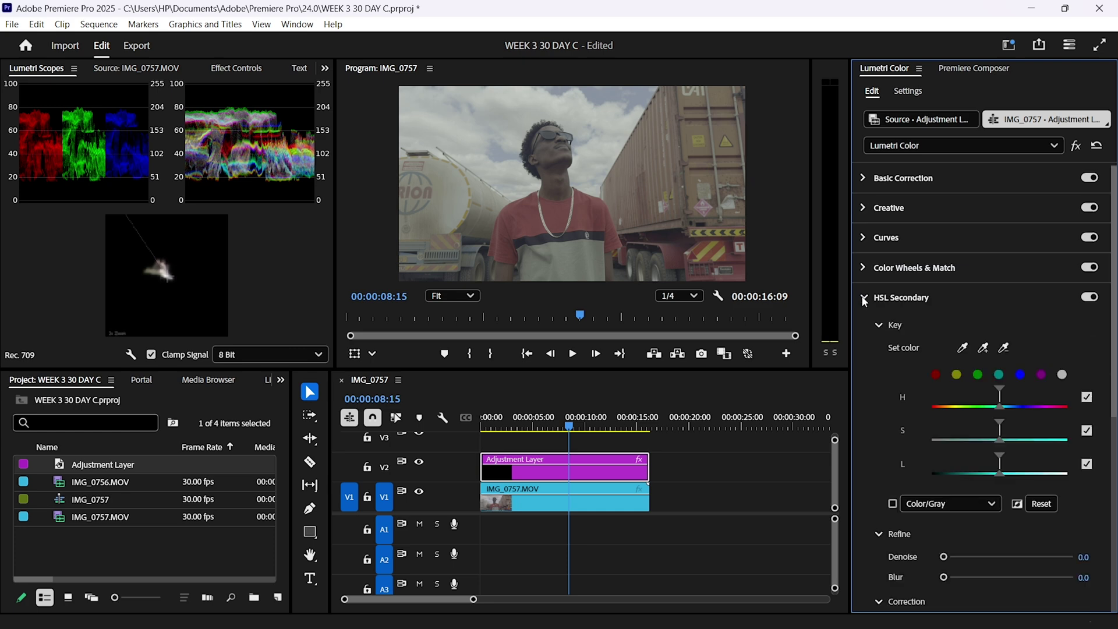
click(935, 375)
drag(949, 406, 964, 407)
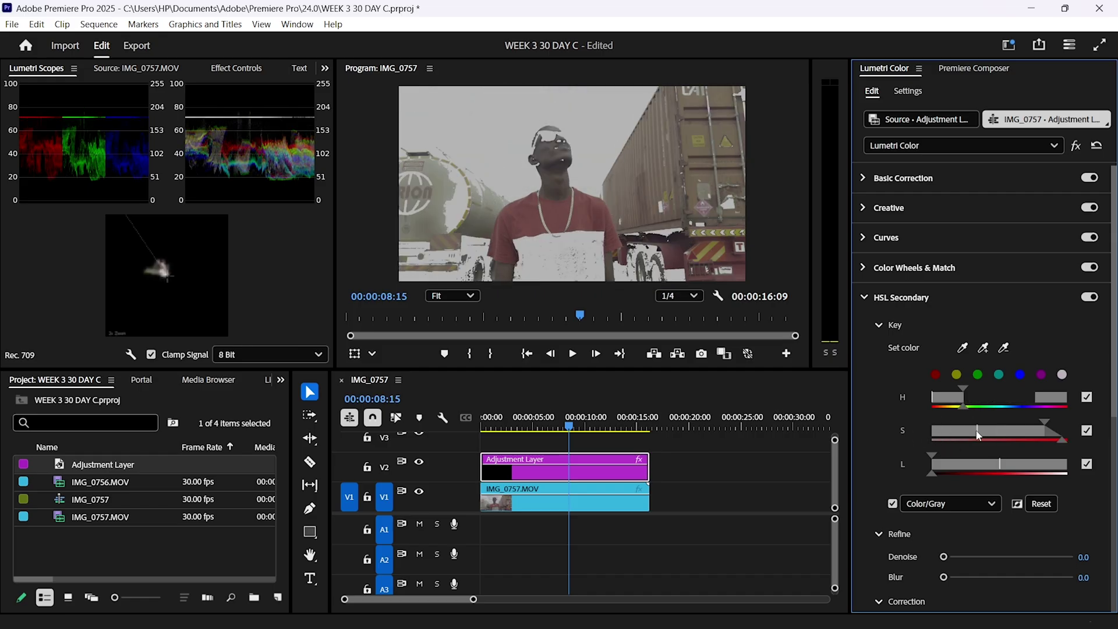
drag(962, 577, 971, 577)
click(892, 504)
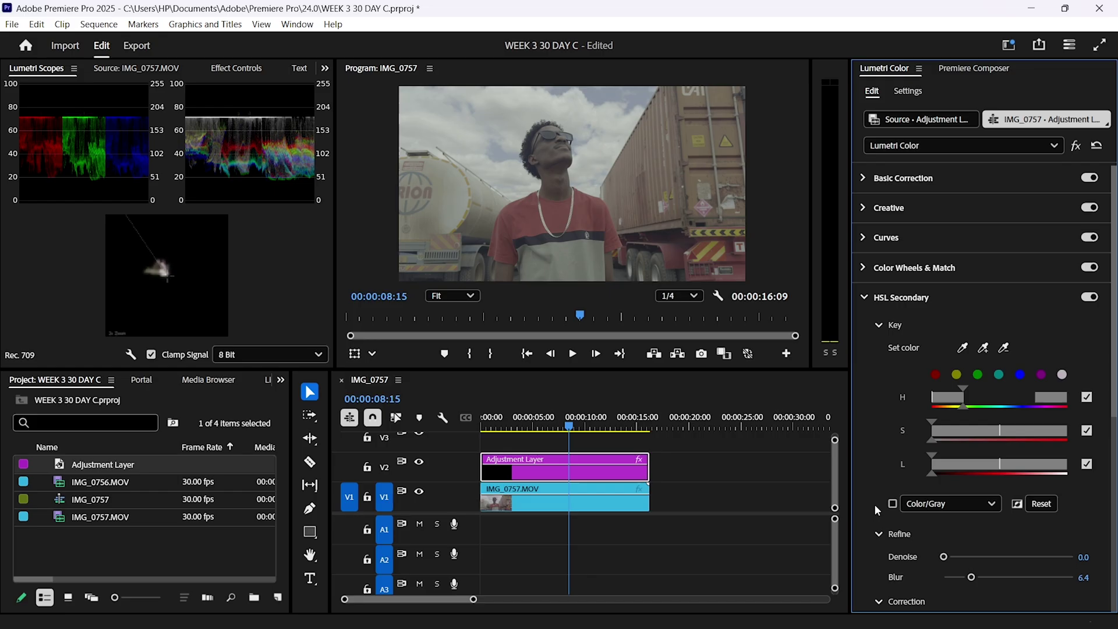
scroll(875, 504, down, 4)
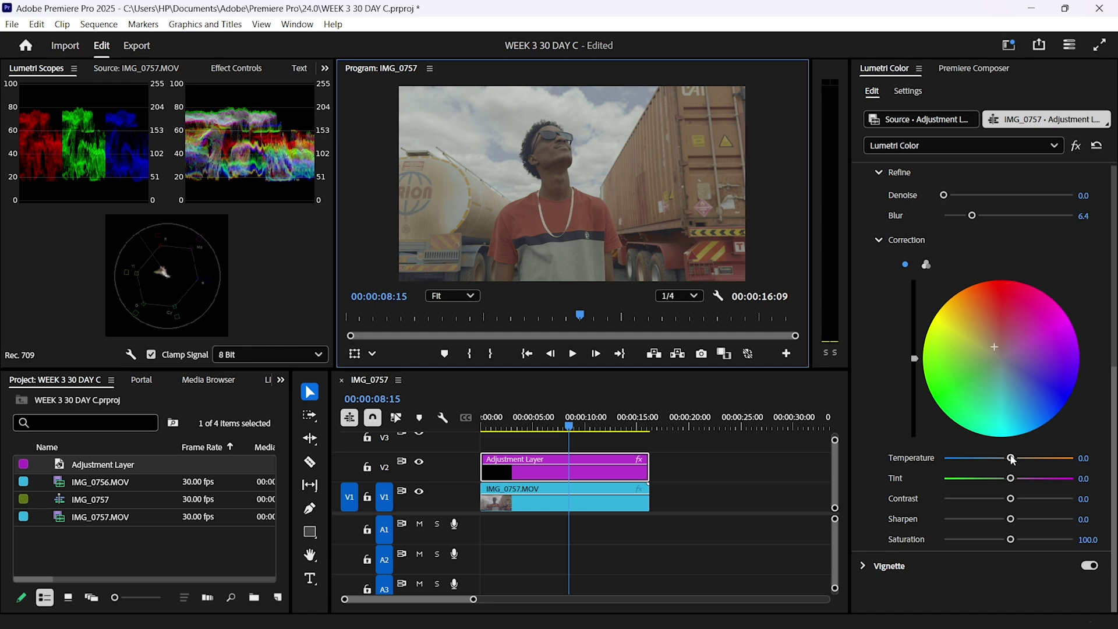
mouse_move(1012, 459)
mouse_down()
mouse_move(987, 459)
mouse_move(1017, 459)
mouse_up()
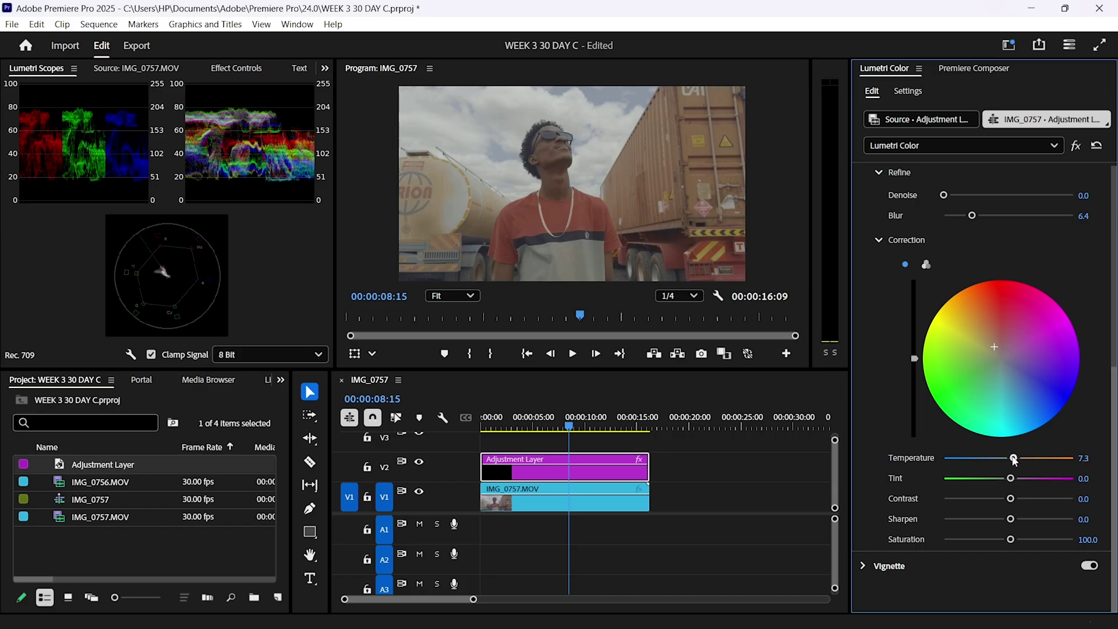
Step: Enlarge the vectorscope and inspect skin tones at 25% preview, then fit the frame again
double_click(176, 275)
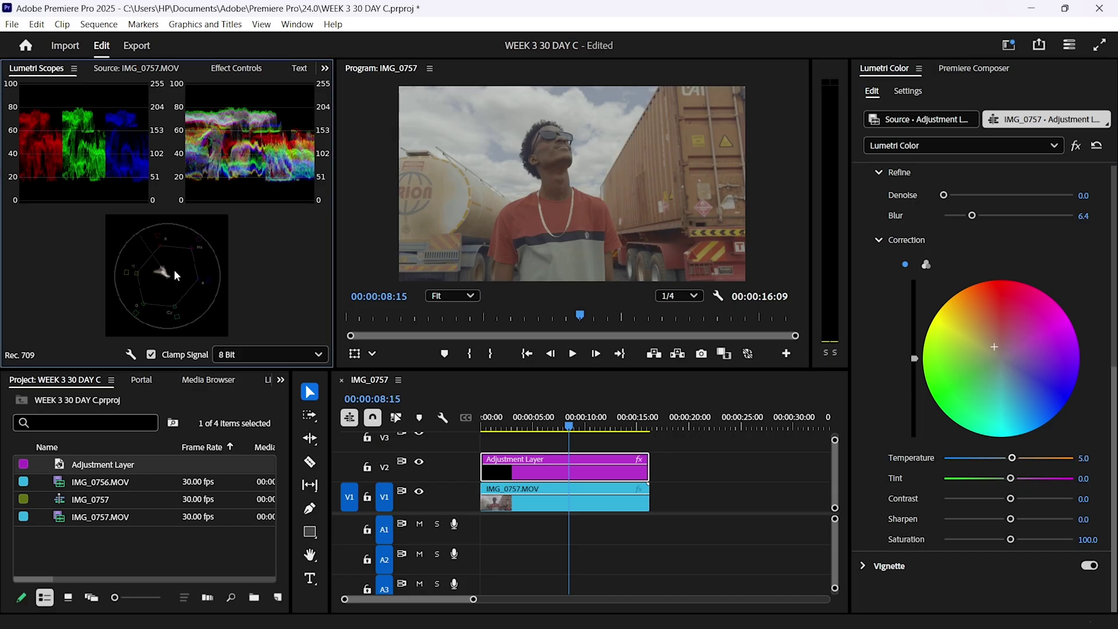
click(470, 298)
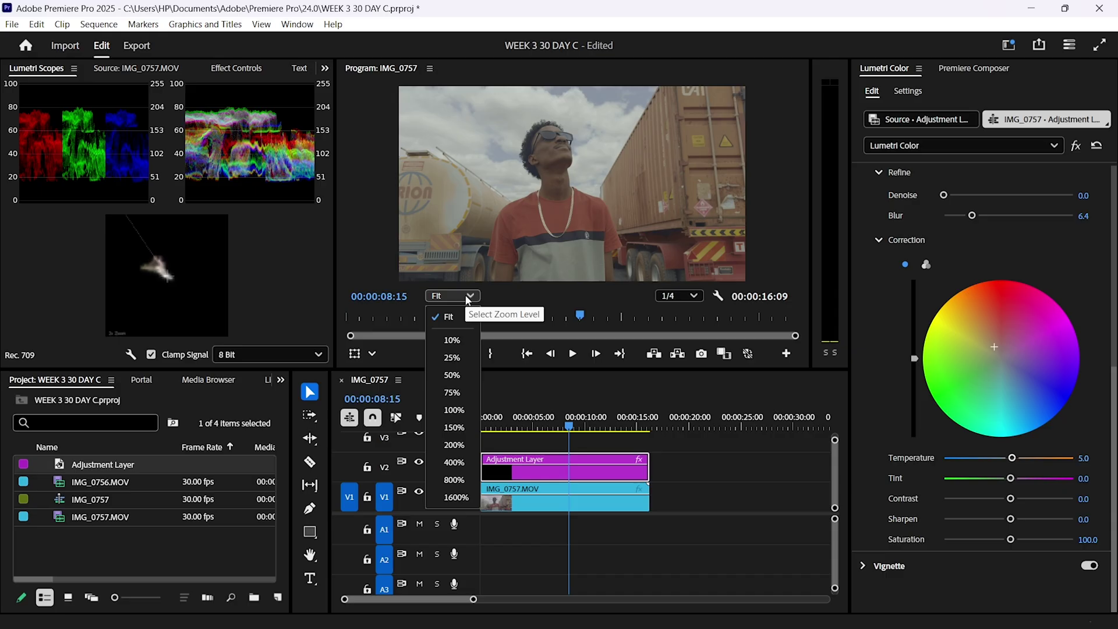
click(453, 357)
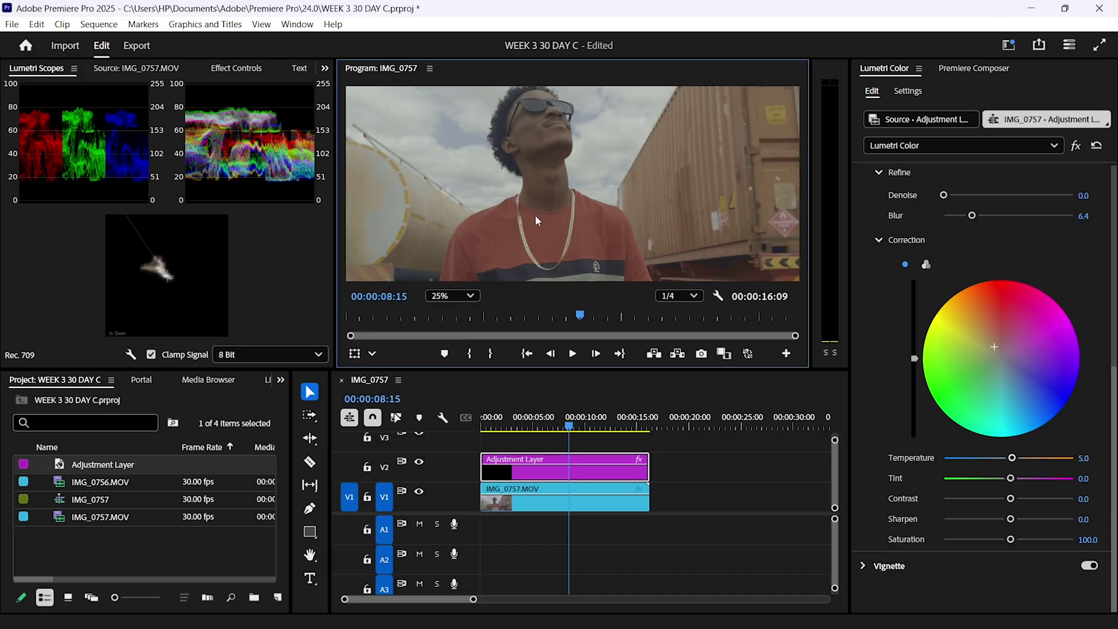
click(453, 296)
click(454, 326)
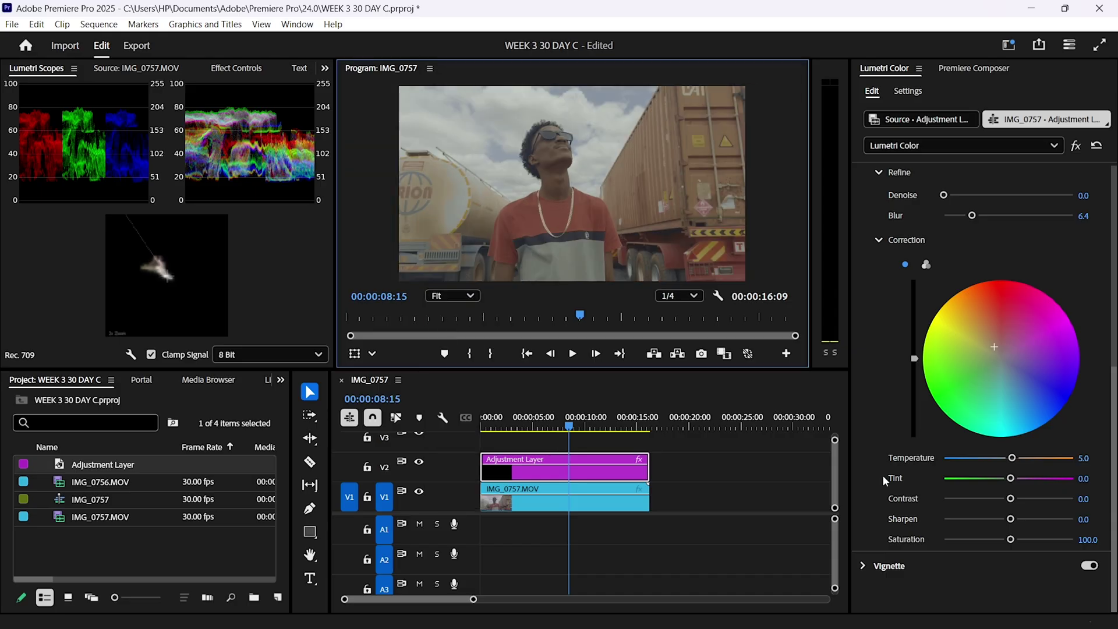
Step: Set the keyed tones' Saturation to 105
click(1088, 540)
text(105)
key(Return)
scroll(930, 426, up, 5)
click(865, 297)
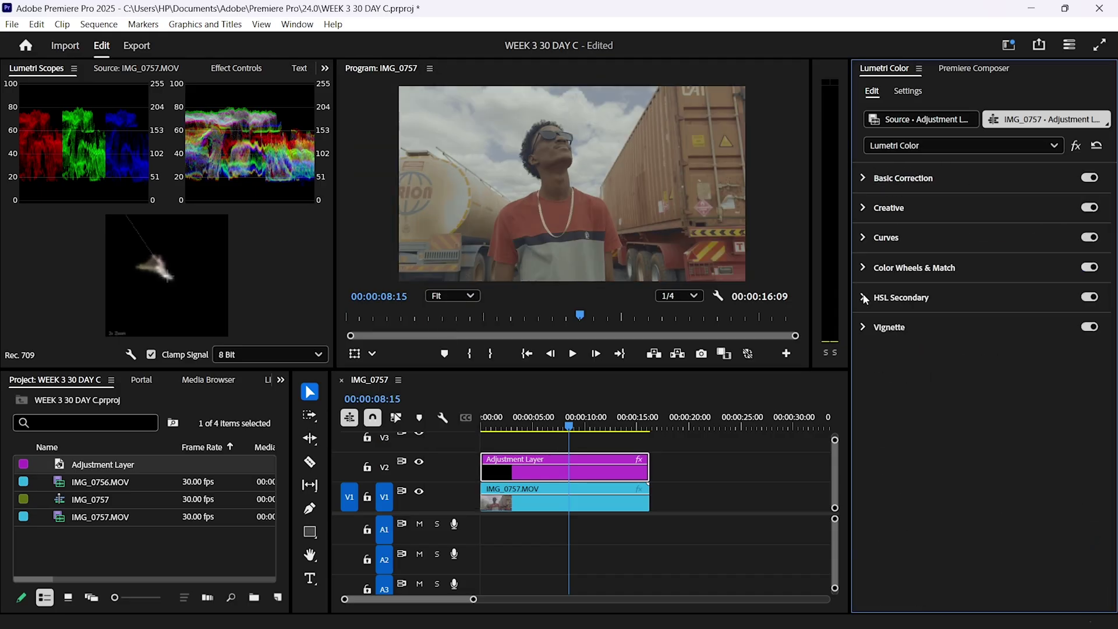
Step: Add three RGB curve points, pulling shadows down and highlights up into an S-curve
click(865, 238)
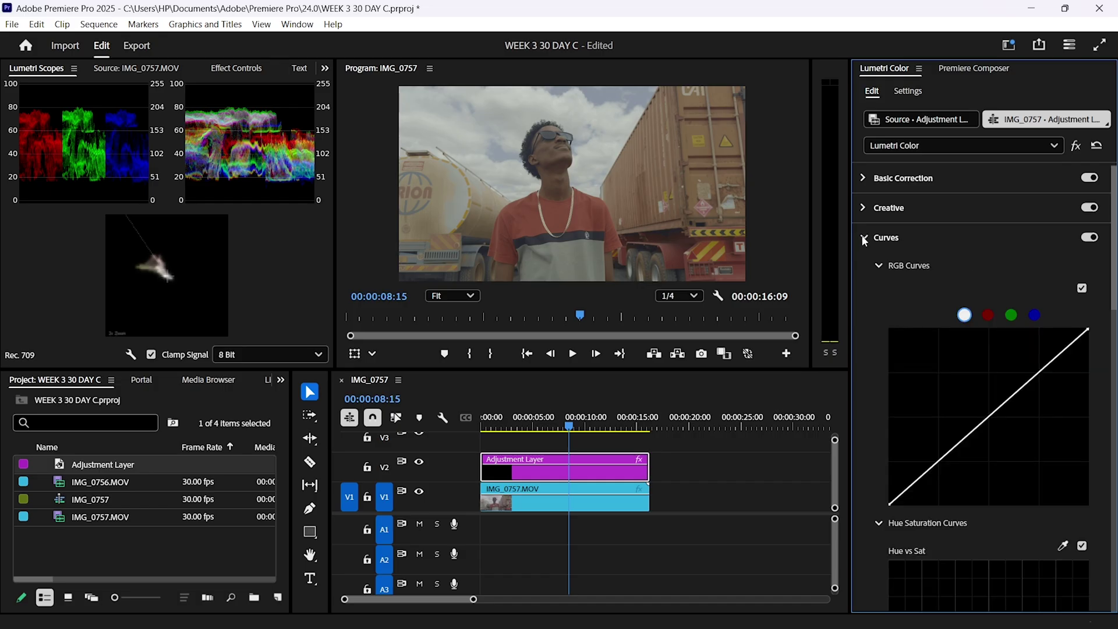
click(938, 461)
click(989, 418)
click(1037, 373)
drag(937, 460, 944, 467)
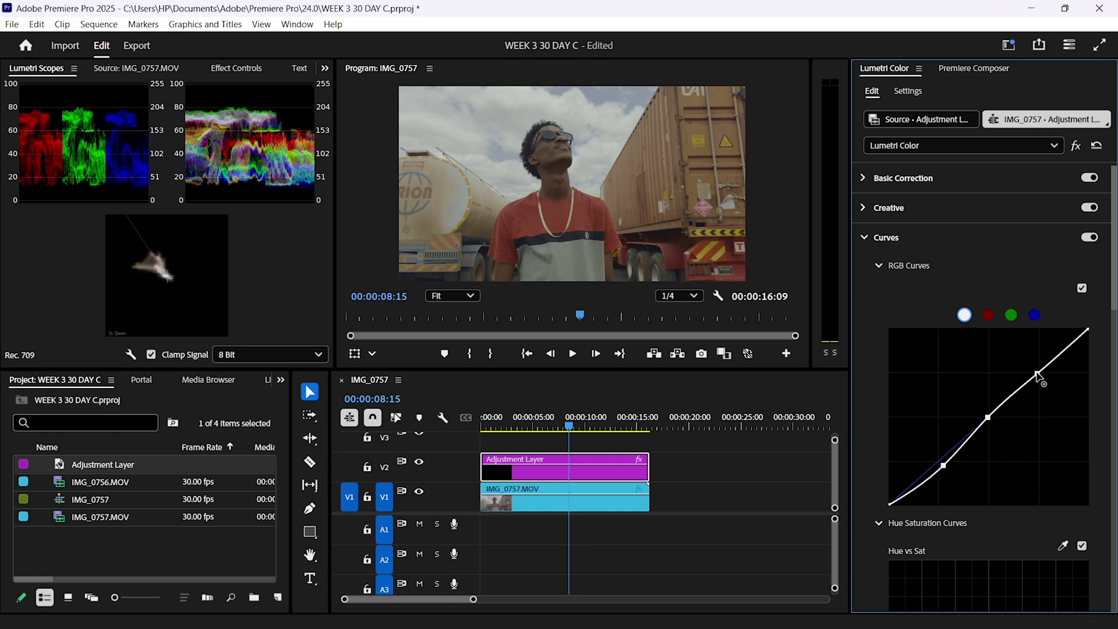
drag(1038, 377, 1035, 370)
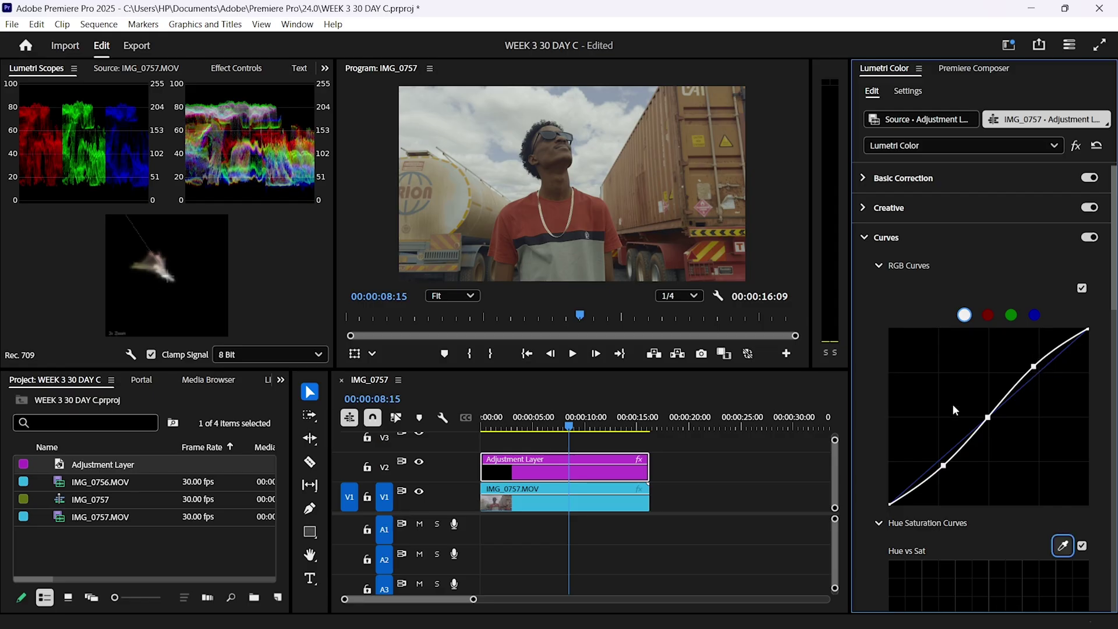
Step: Shift the hue of the sampled blue and warm red tones with Hue vs Hue
scroll(919, 525, down, 10)
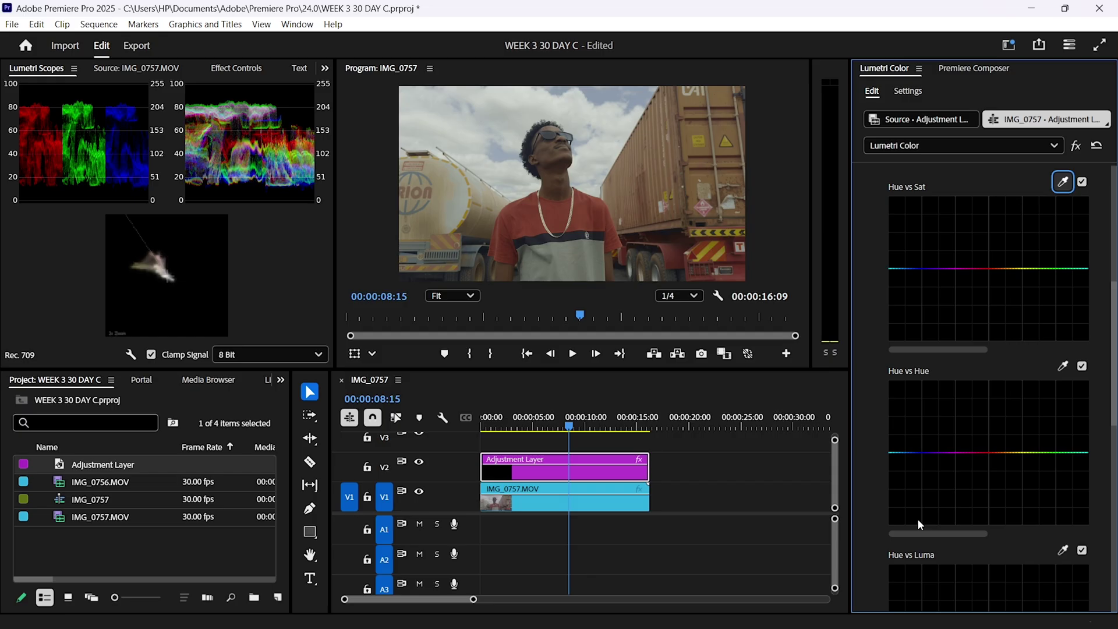
scroll(919, 524, down, 2)
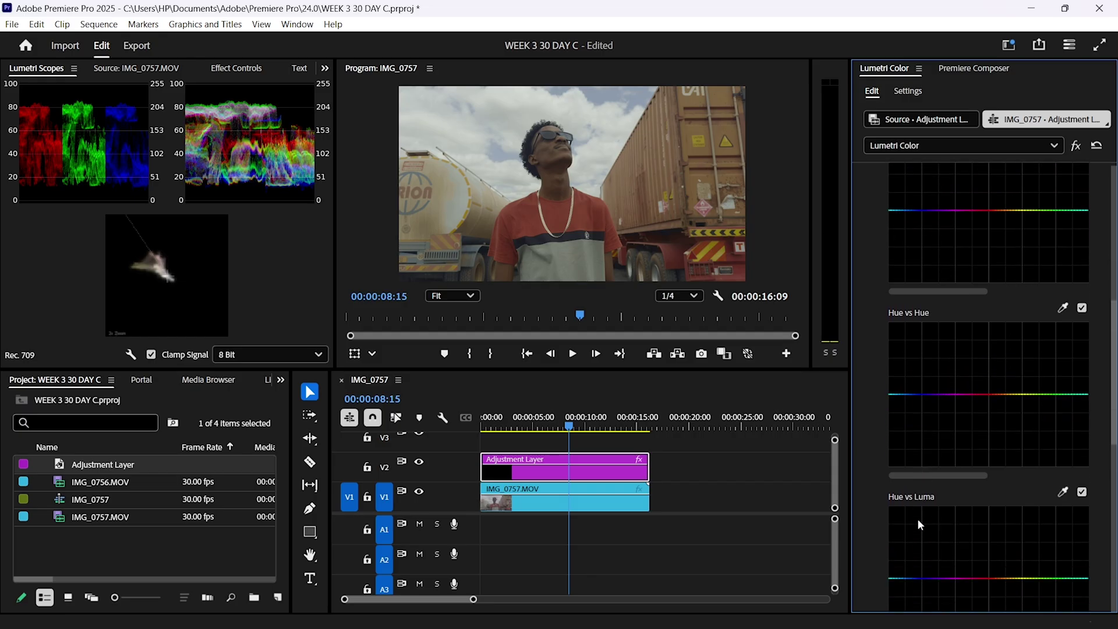
click(1063, 308)
click(673, 116)
mouse_move(907, 395)
mouse_down()
mouse_move(909, 382)
mouse_move(911, 407)
mouse_move(912, 396)
mouse_up()
click(1063, 308)
click(557, 209)
drag(991, 394, 992, 393)
Step: Boost saturation of the shirt red, blue-cyan and yellow tones with Hue vs Sat
scroll(997, 319, up, 2)
click(1063, 197)
click(559, 208)
drag(992, 283, 990, 277)
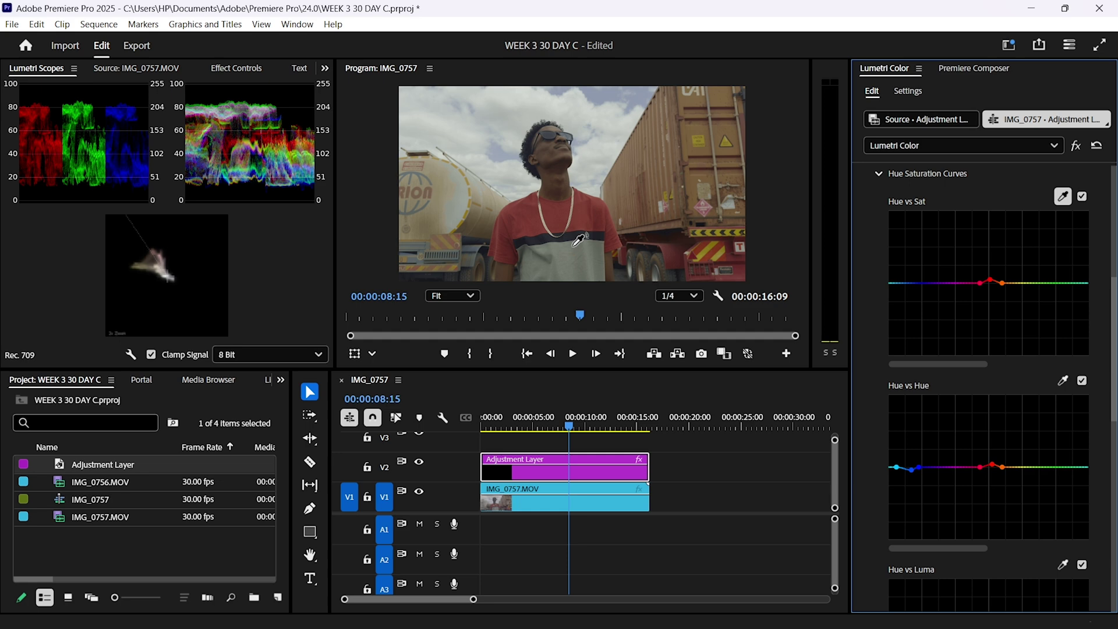
drag(906, 283, 906, 255)
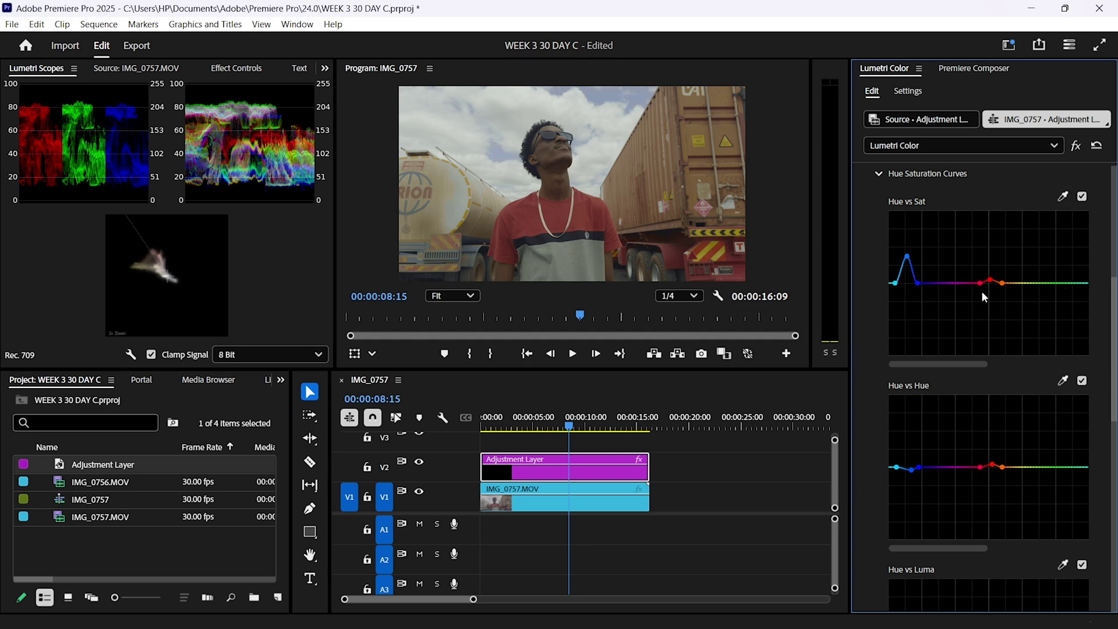
click(1063, 196)
click(710, 255)
drag(1018, 283, 1019, 282)
click(897, 237)
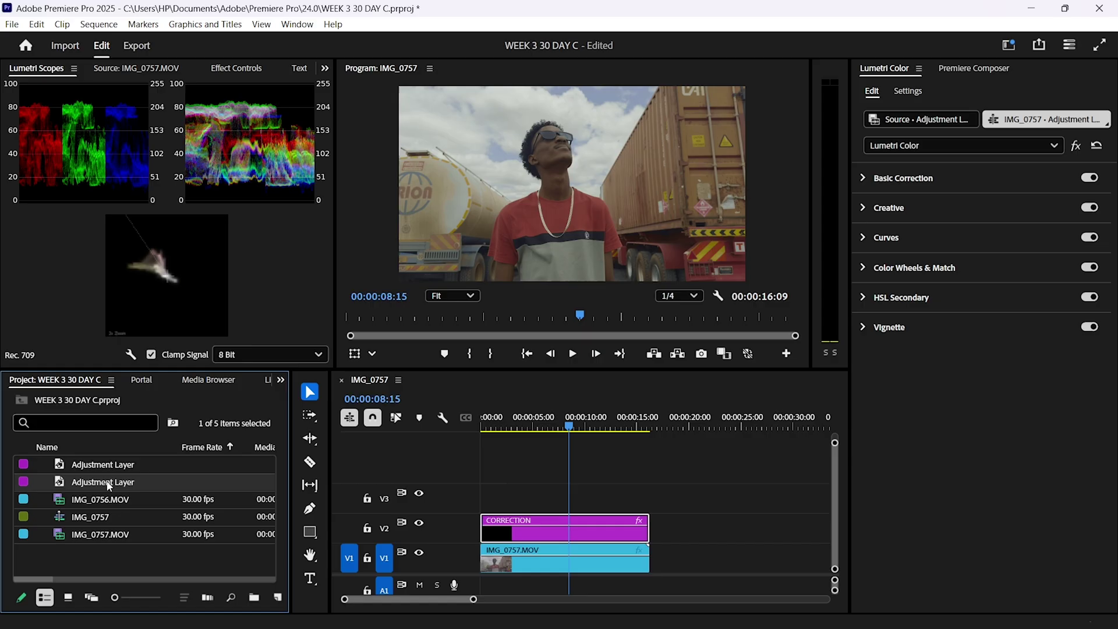
Step: Place the spare adjustment layer on V3 above CORRECTION, label it Teal and rename it GRADE
drag(109, 485, 458, 499)
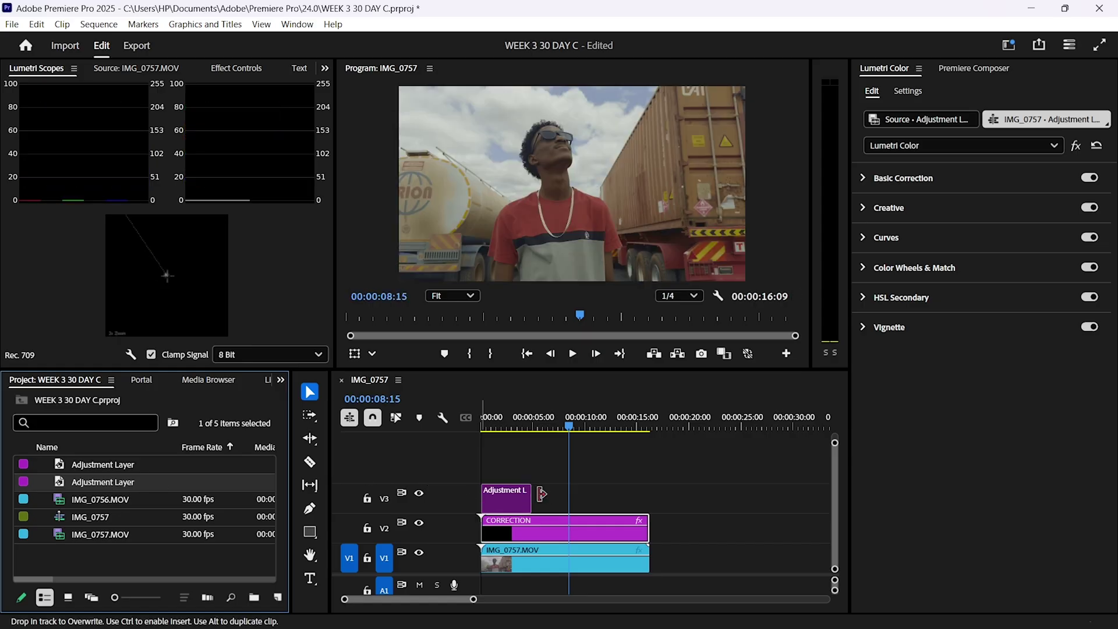
drag(541, 494, 613, 495)
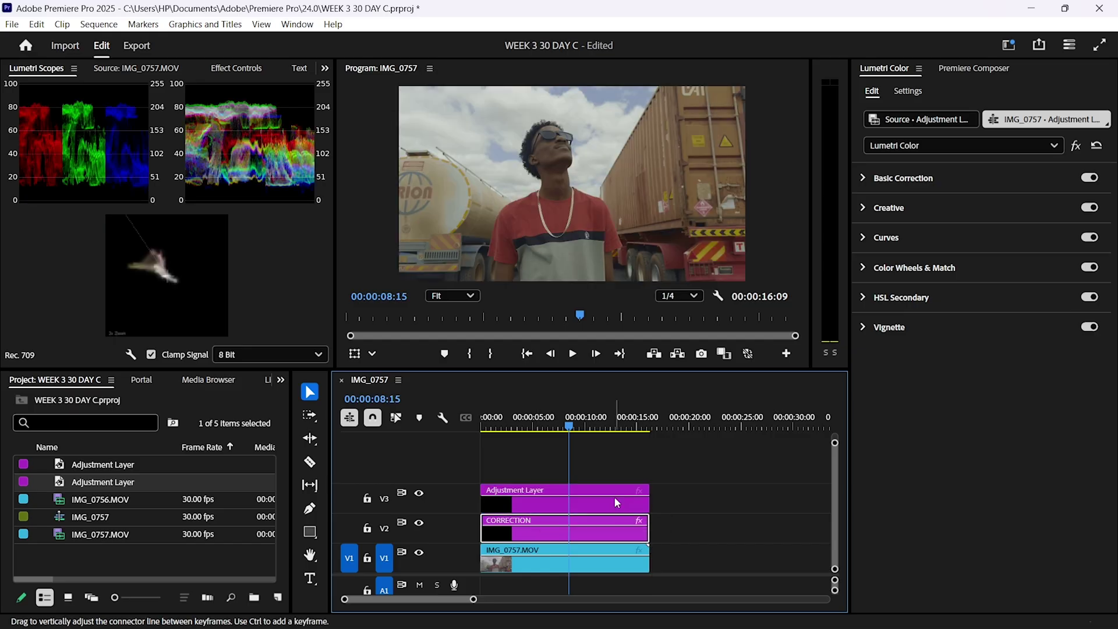
right_click(615, 498)
mouse_move(782, 402)
click(897, 337)
right_click(590, 501)
click(629, 588)
text(GRA)
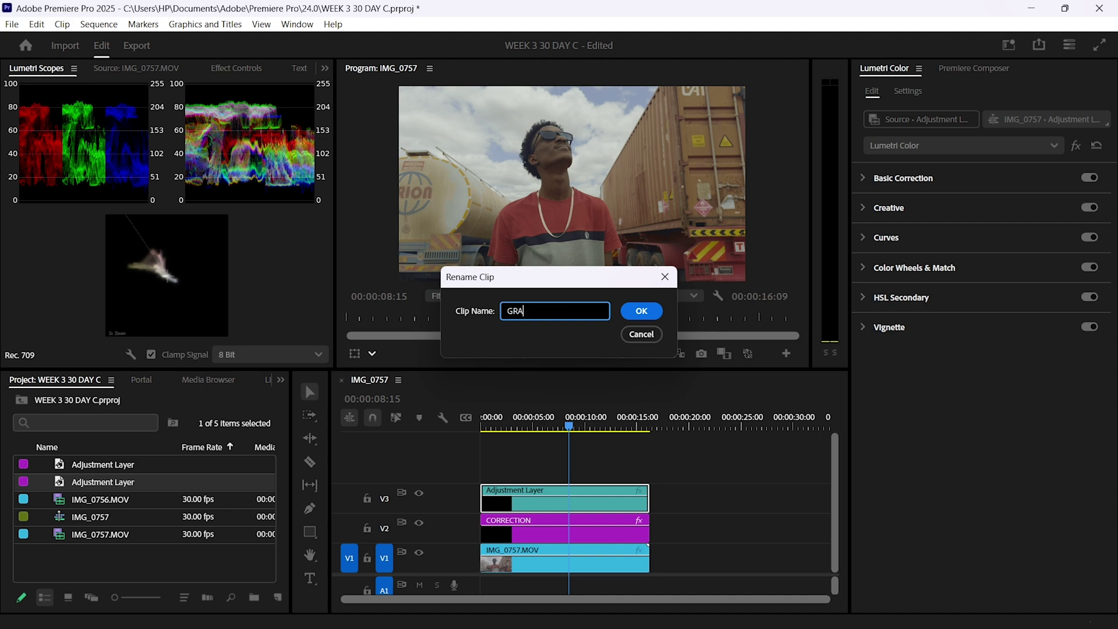
text(DE)
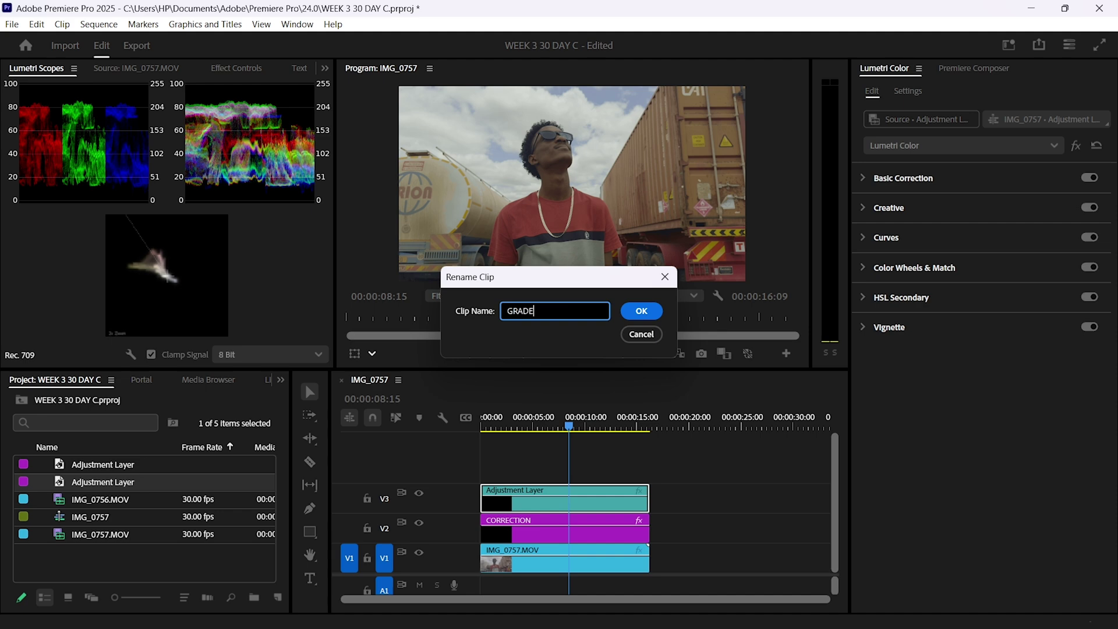
click(642, 311)
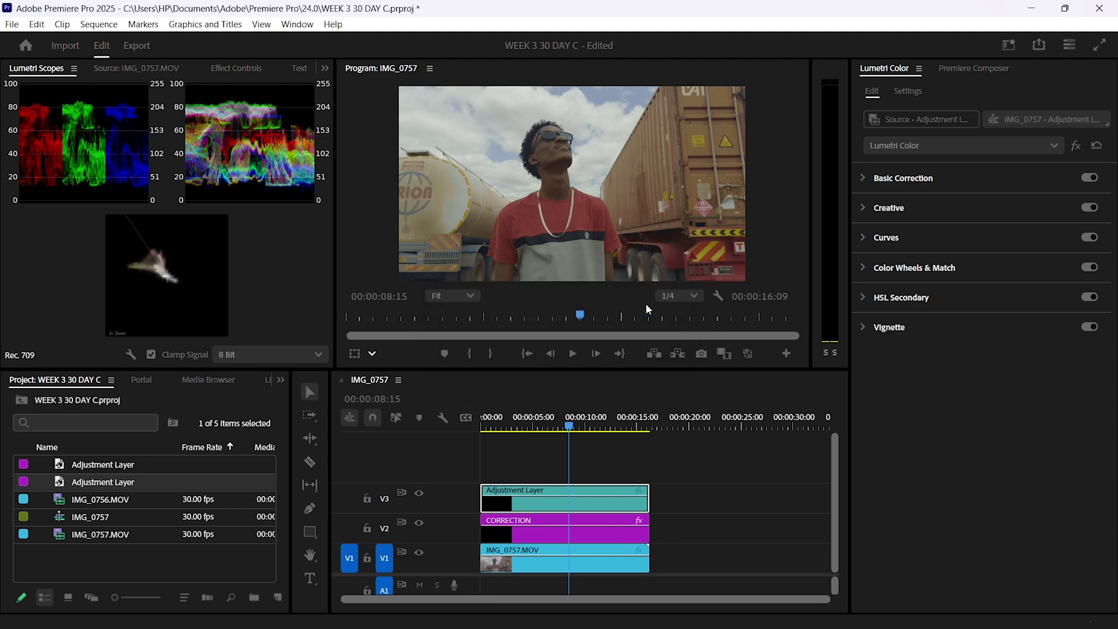
Step: Load Cineplug_Fx2.look at intensity 60, toggling fx off and on to compare
click(866, 212)
click(955, 231)
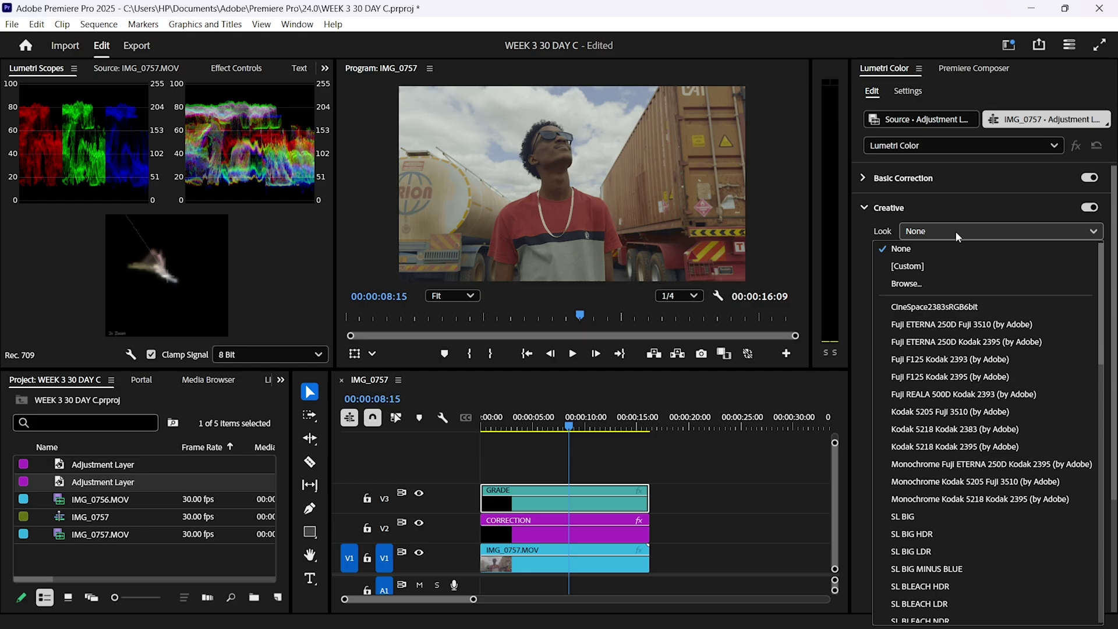
click(906, 284)
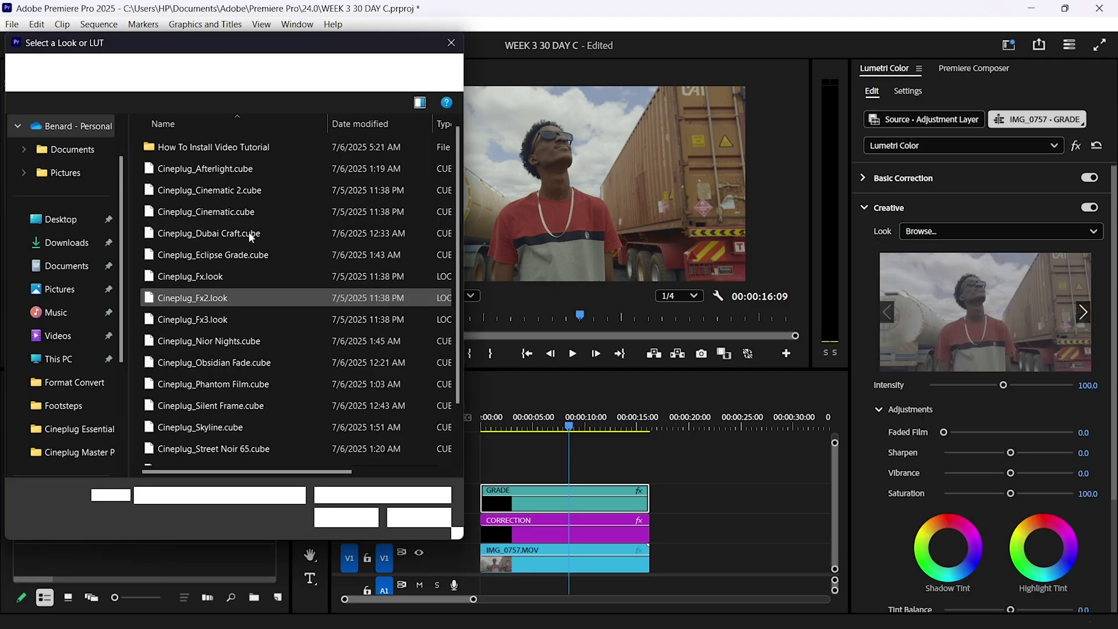
double_click(226, 298)
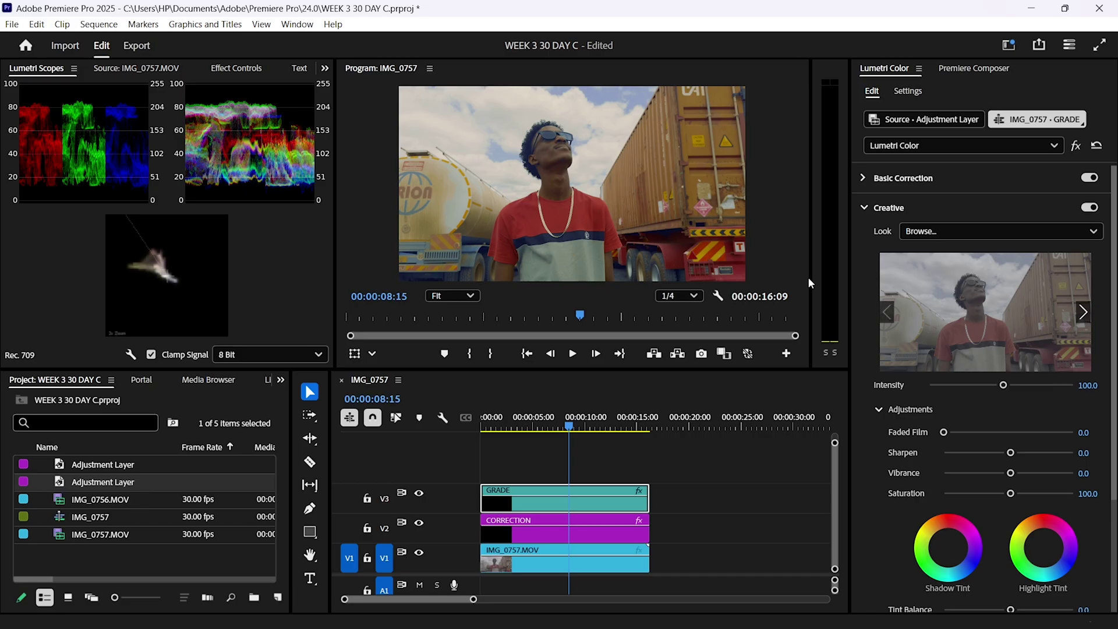
drag(1088, 385, 1095, 386)
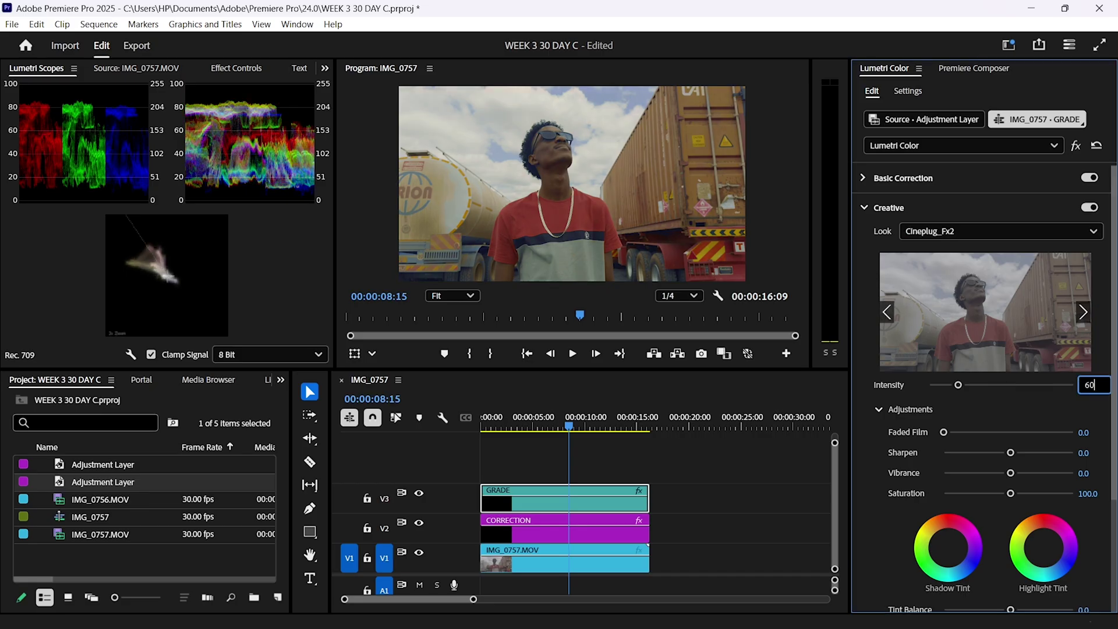
key(Return)
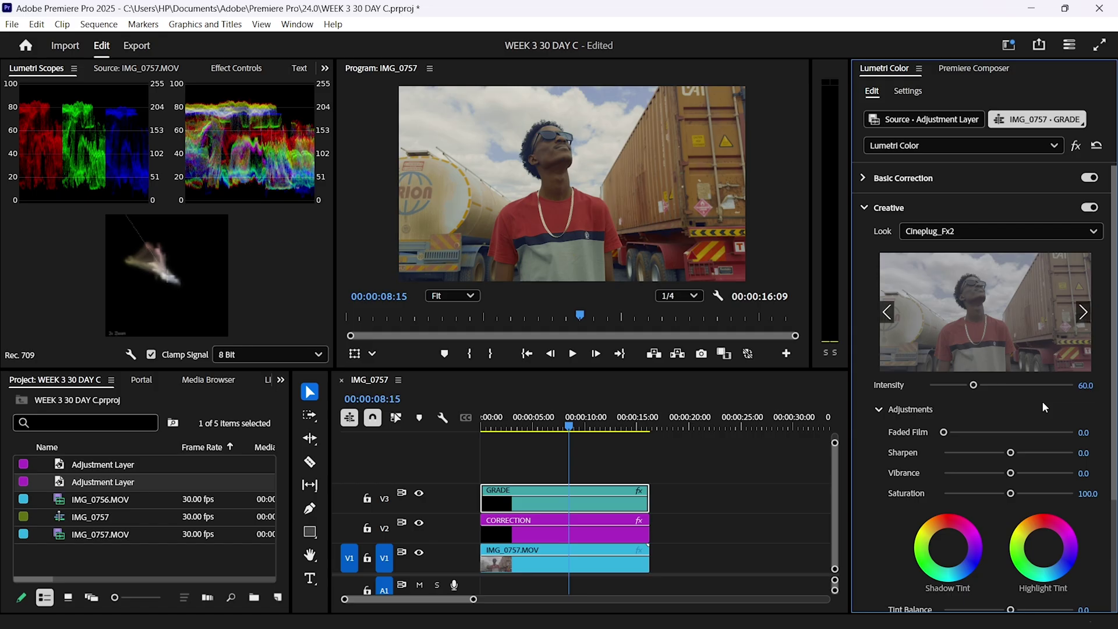
click(1075, 147)
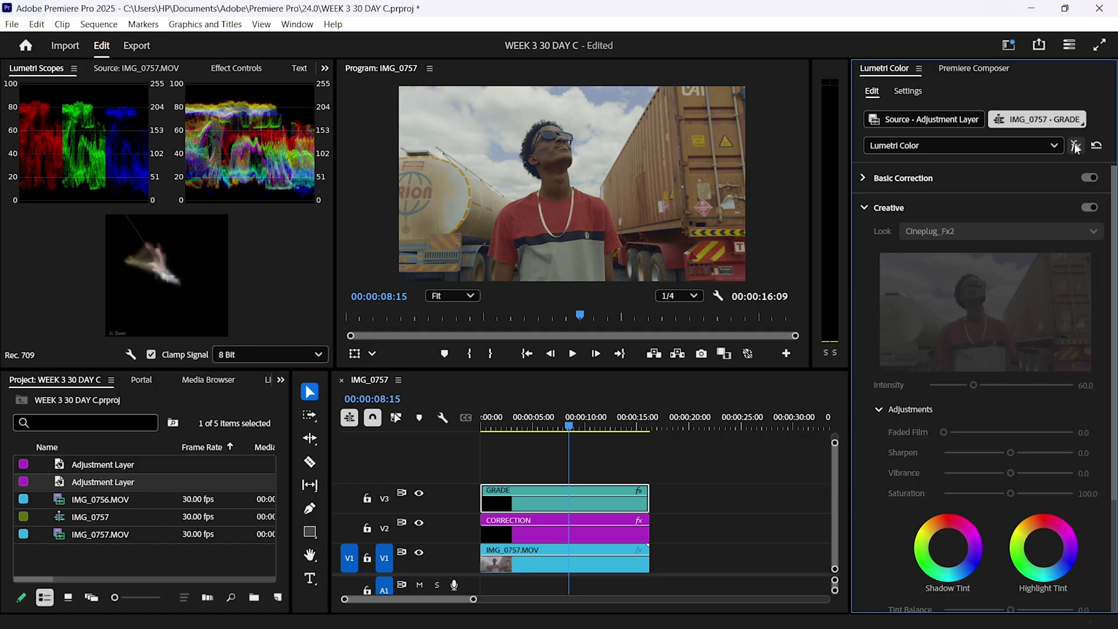
click(1076, 147)
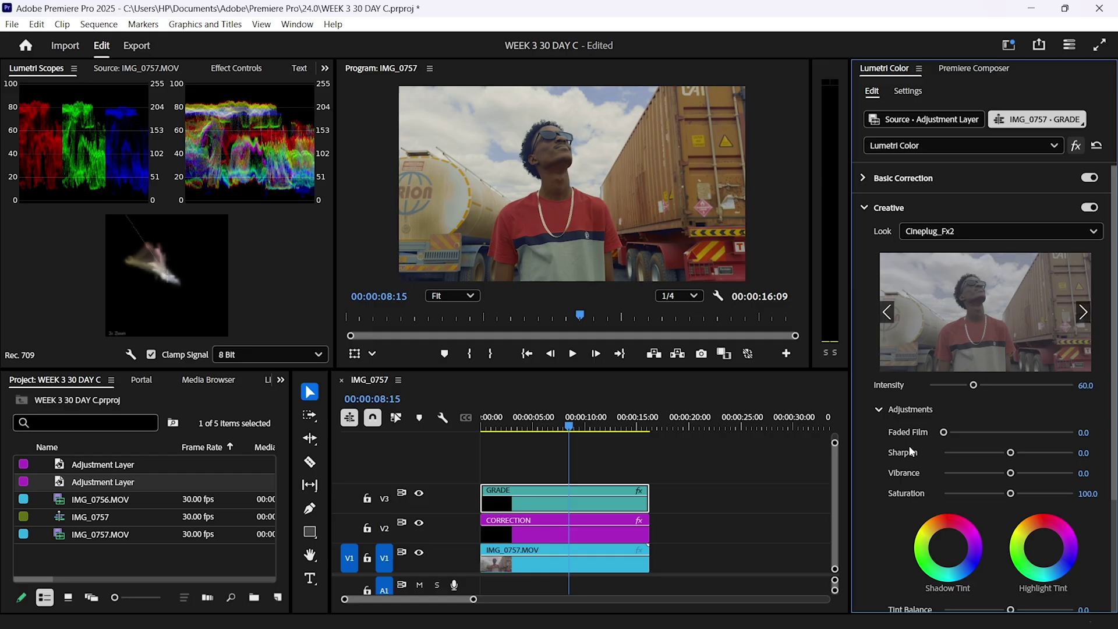
Step: Nudge the Midtones, Shadows and Highlights colour wheels slightly on the GRADE layer
click(864, 213)
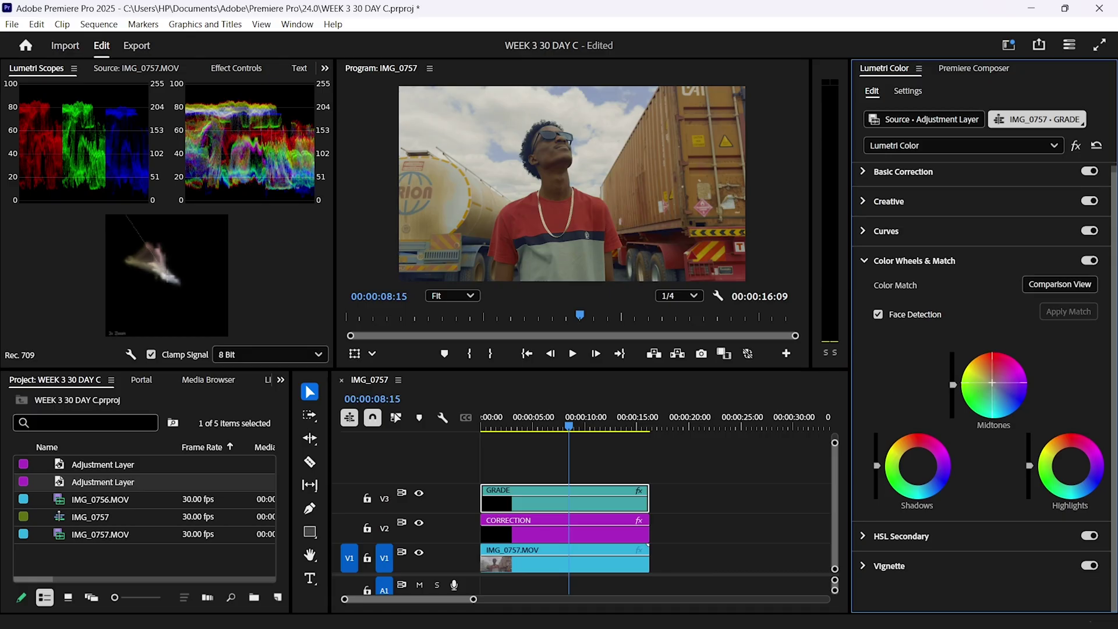
drag(994, 385, 993, 384)
drag(917, 466, 922, 471)
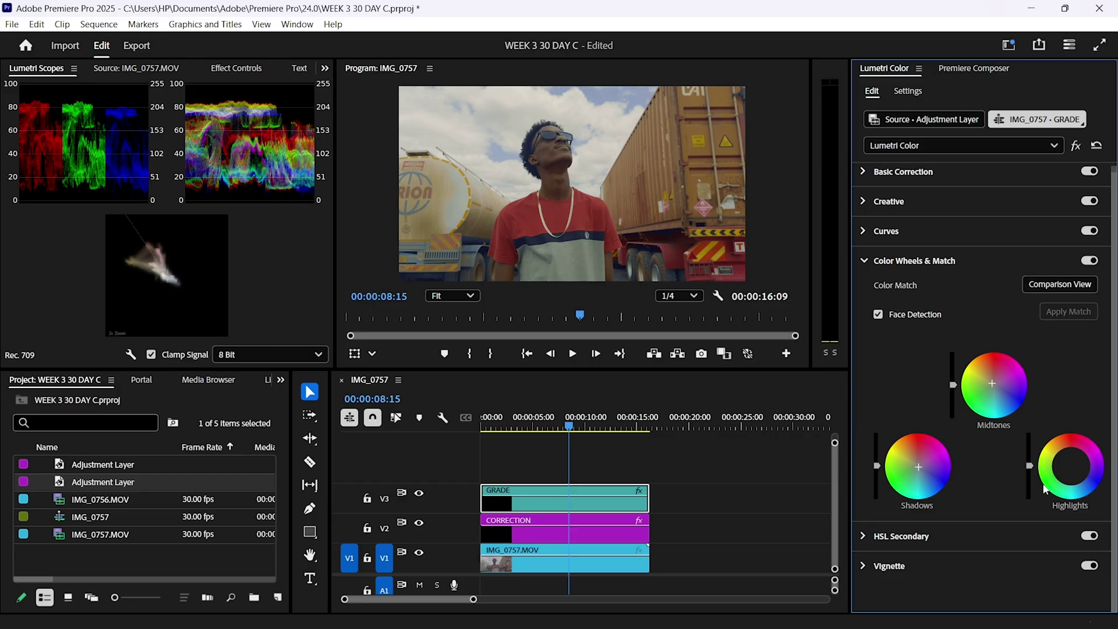
click(1071, 466)
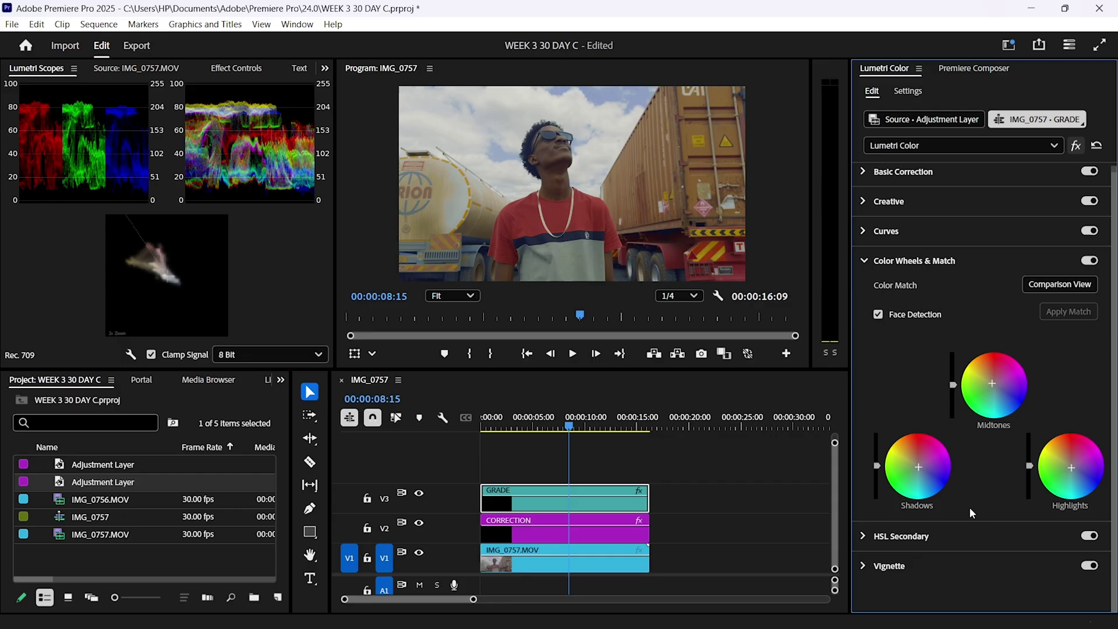
Step: Key the red hues with Color/Gray preview, narrow the hue range, blur 6.5, then view the mask
click(901, 536)
click(936, 368)
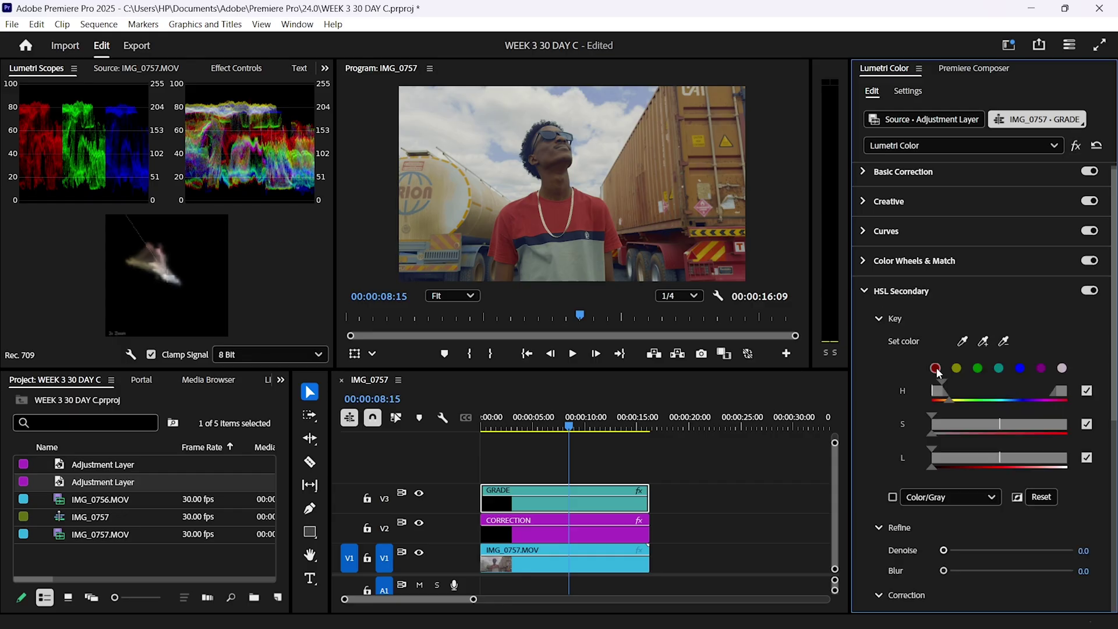
click(891, 498)
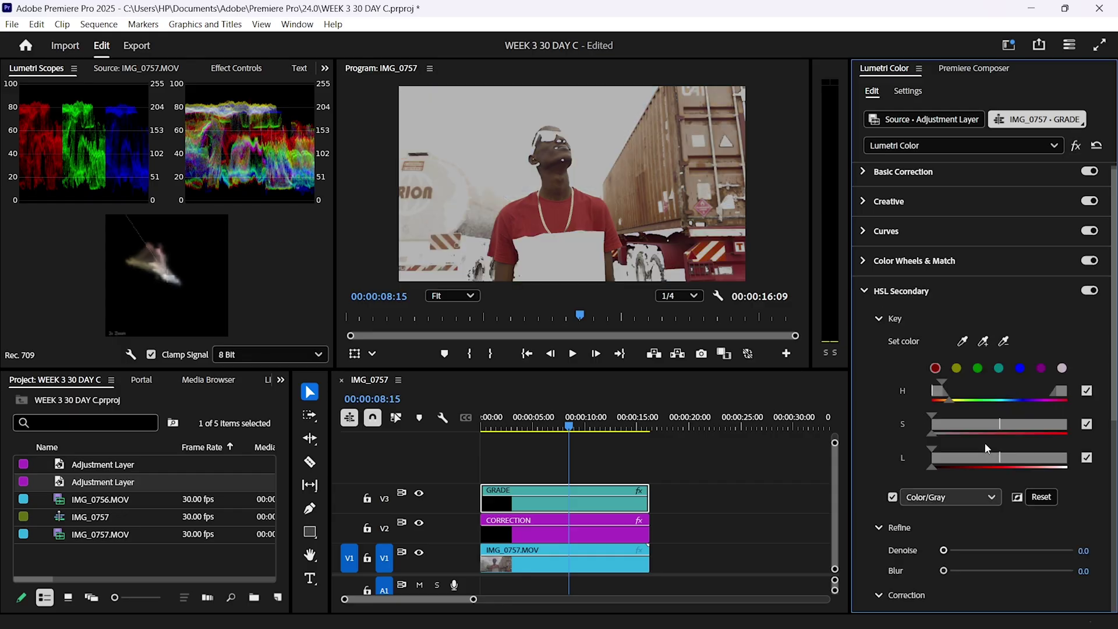
drag(950, 401, 960, 403)
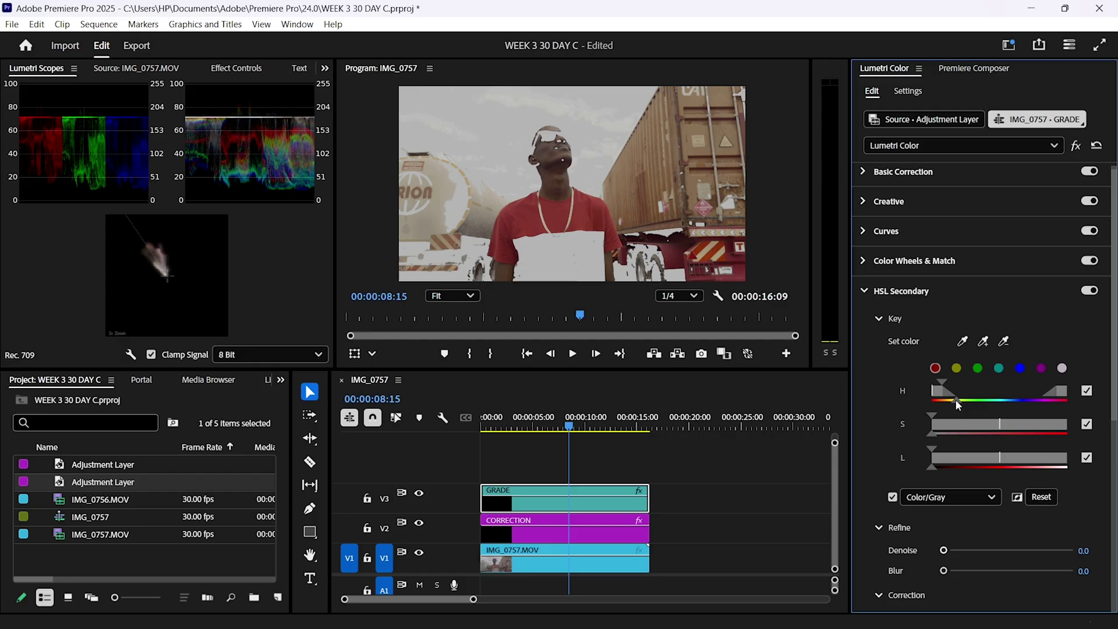
drag(939, 395, 945, 395)
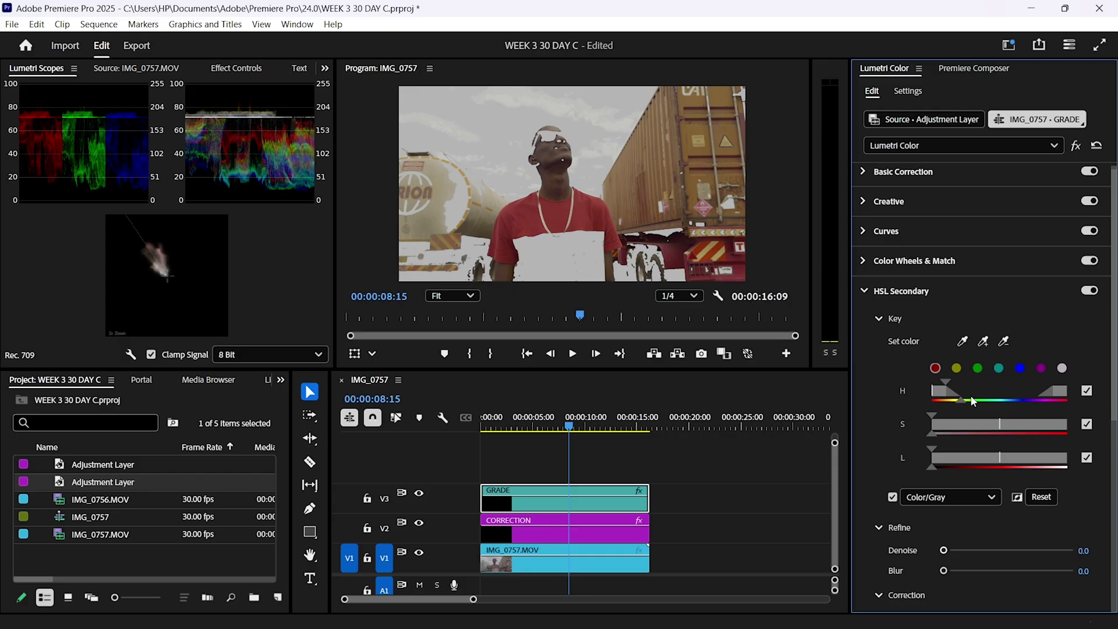
click(958, 570)
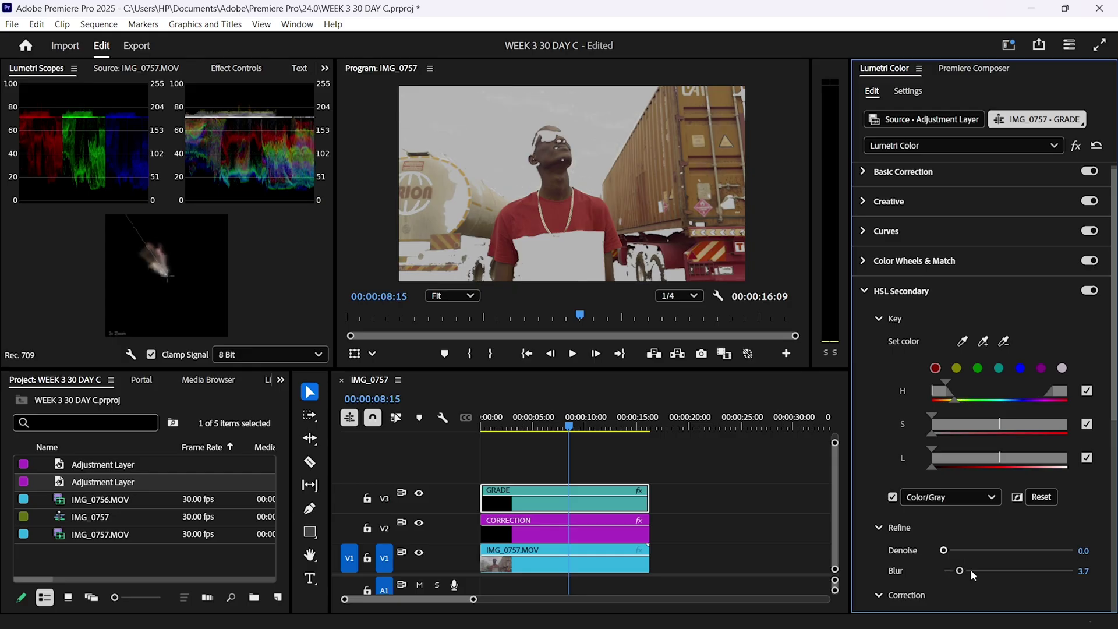
click(971, 571)
click(1018, 498)
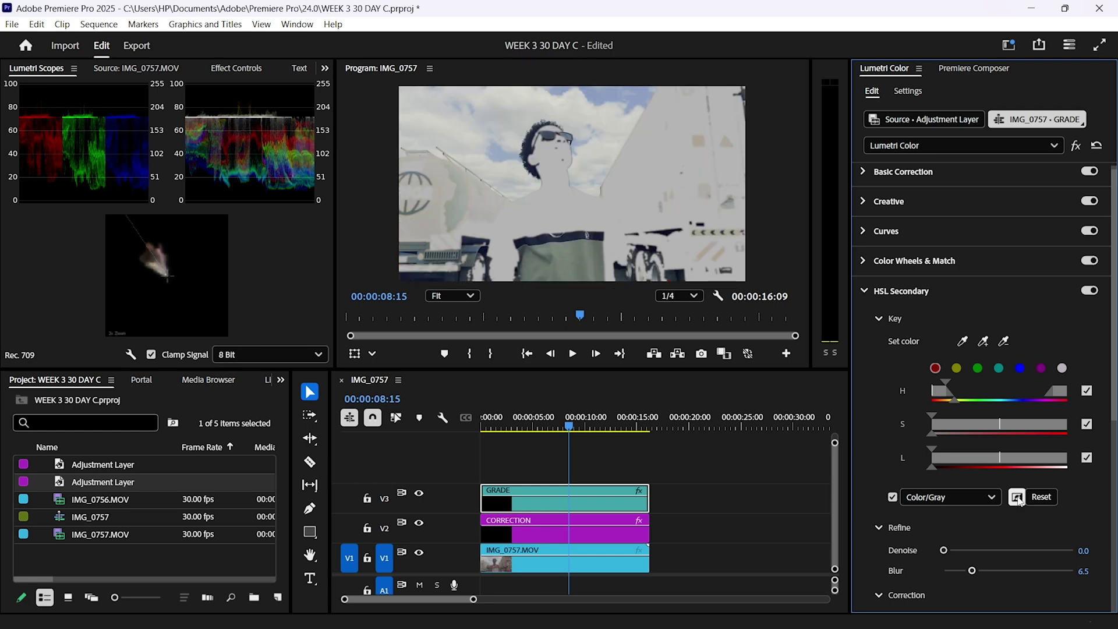
Step: Correct the keyed reds with a slight wheel shift, Temperature 1.7 and Contrast 2.8, then compare with fx bypassed
click(892, 496)
scroll(872, 501, down, 5)
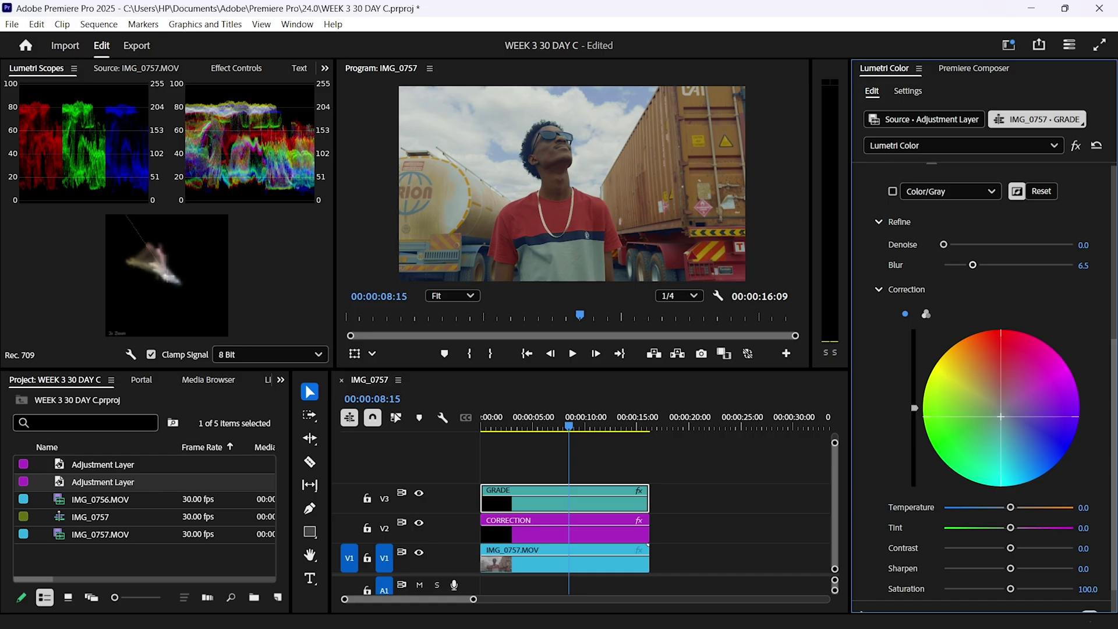
drag(1001, 416, 1002, 419)
drag(1001, 419, 1001, 425)
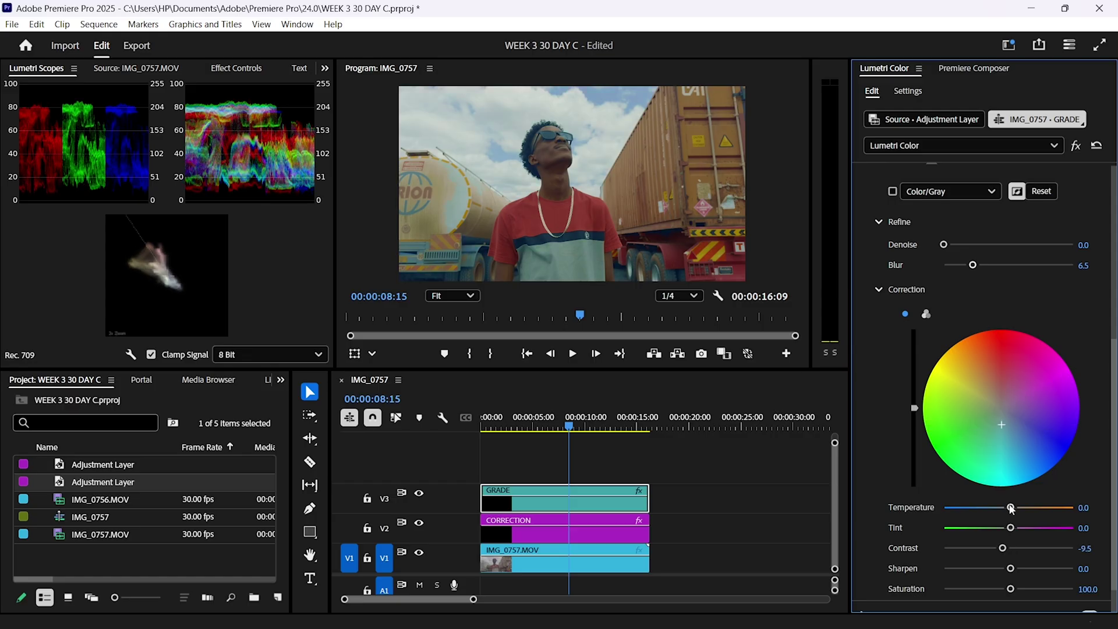
drag(1011, 509, 1013, 507)
drag(1003, 548, 1010, 548)
click(1076, 146)
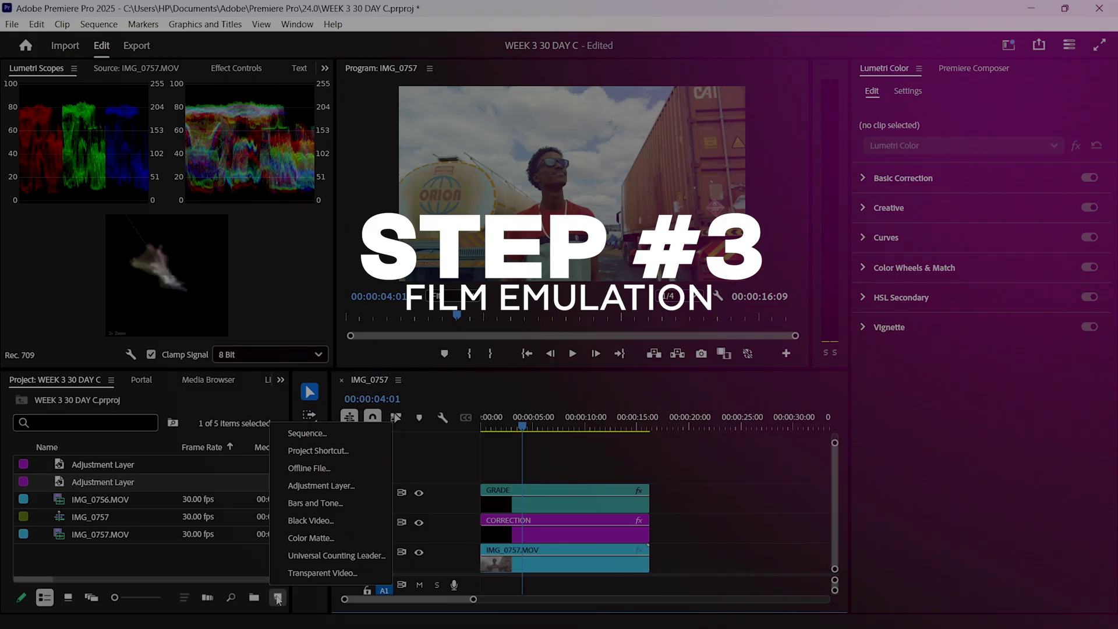
Step: Create a new adjustment layer on V4 above GRADE, name it FILM EMULATION, and select it
click(326, 485)
click(624, 388)
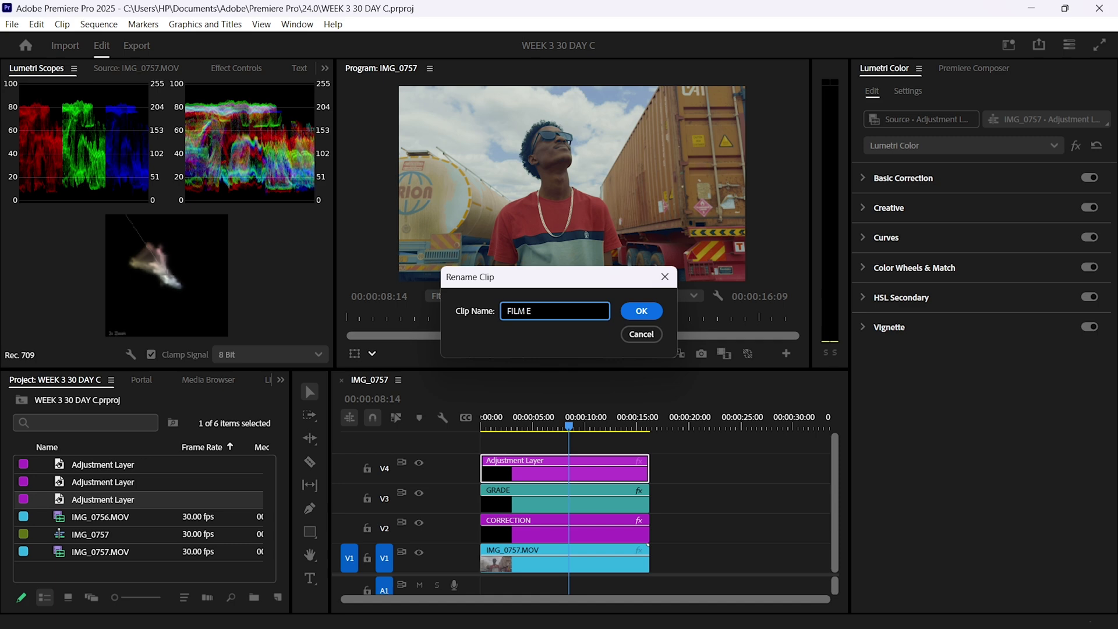
key(BackSpace)
text(MULATION)
click(647, 310)
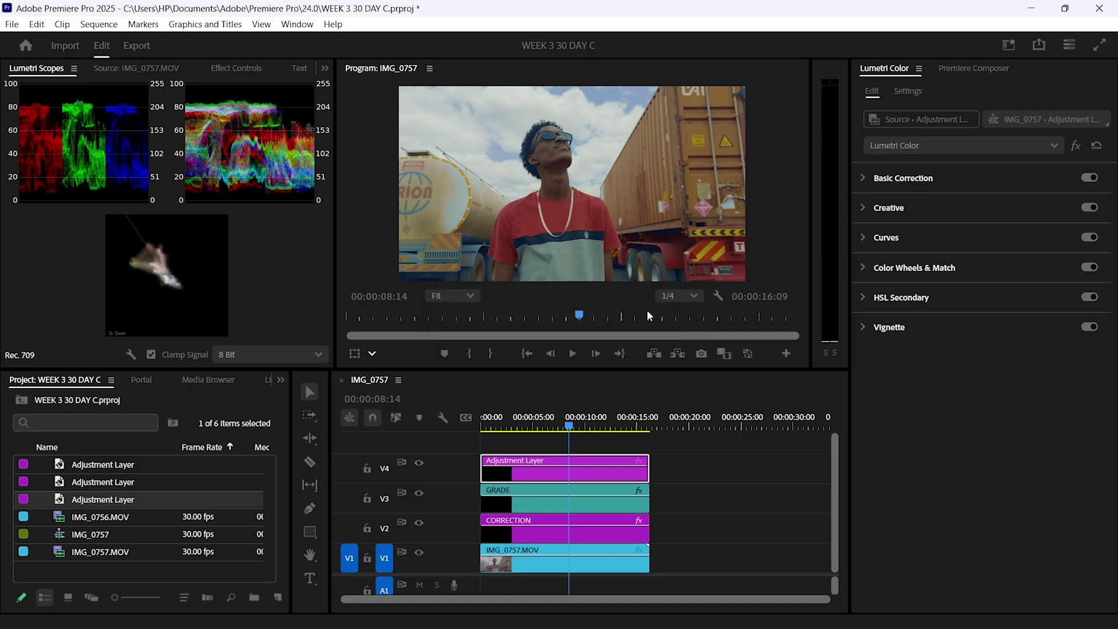
click(587, 476)
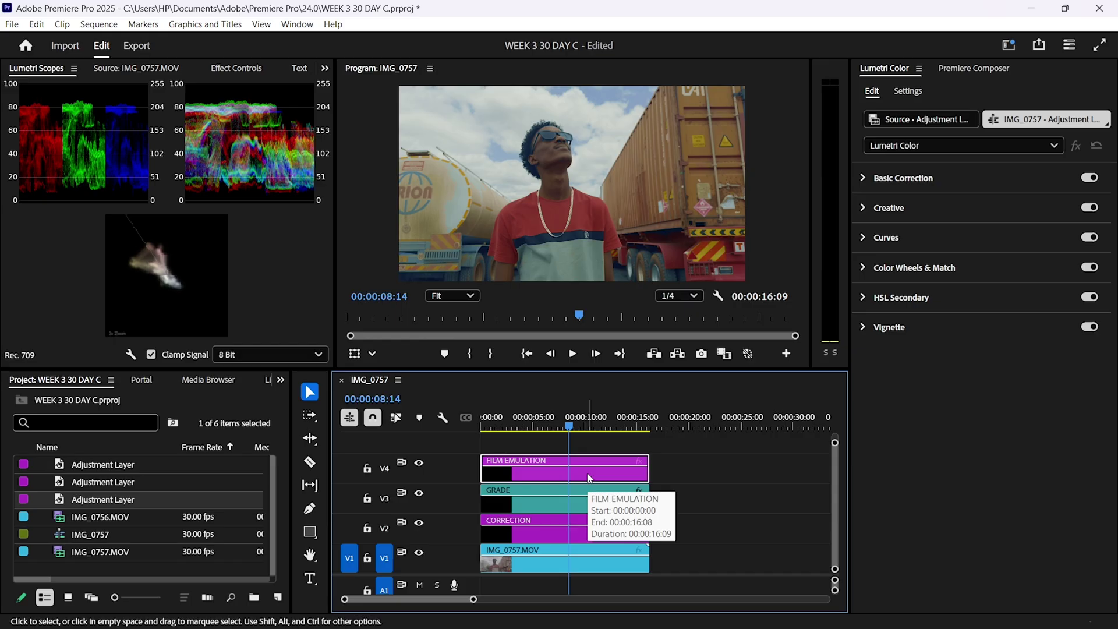
Step: Search the Effects library for 'NOISE' and apply Noise to FILM EMULATION at 10.0% colour noise
click(280, 380)
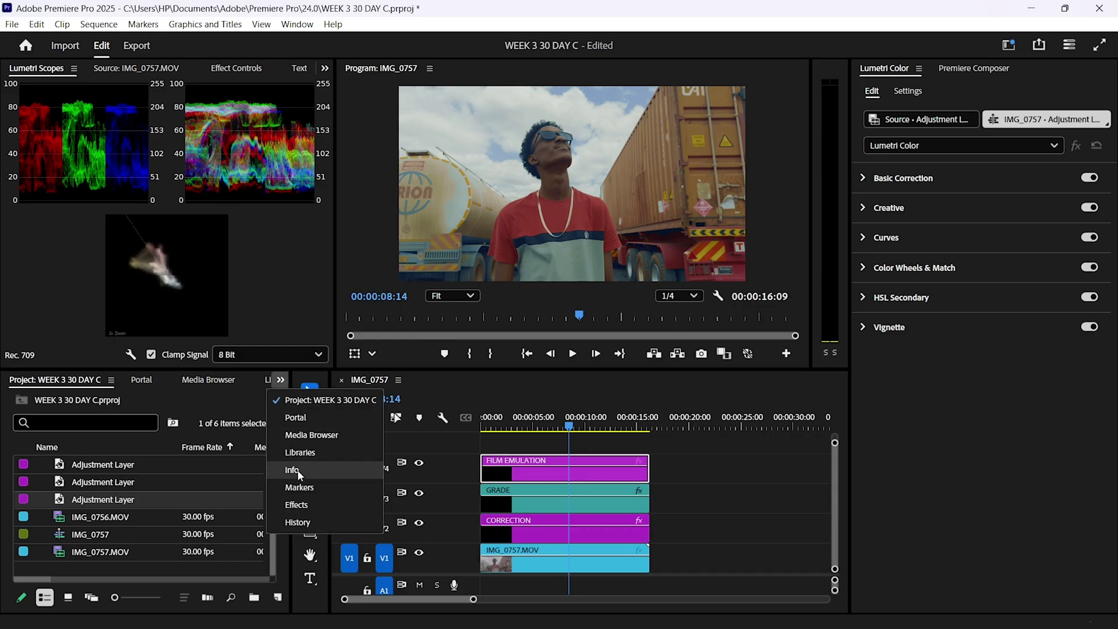
click(298, 505)
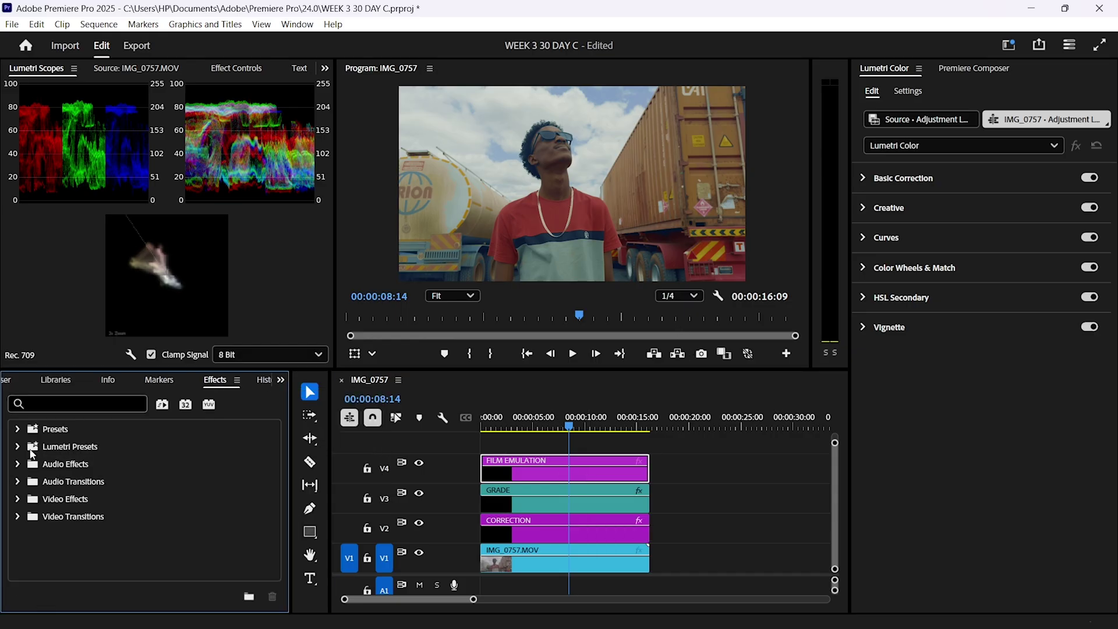
click(51, 403)
text(NOISE)
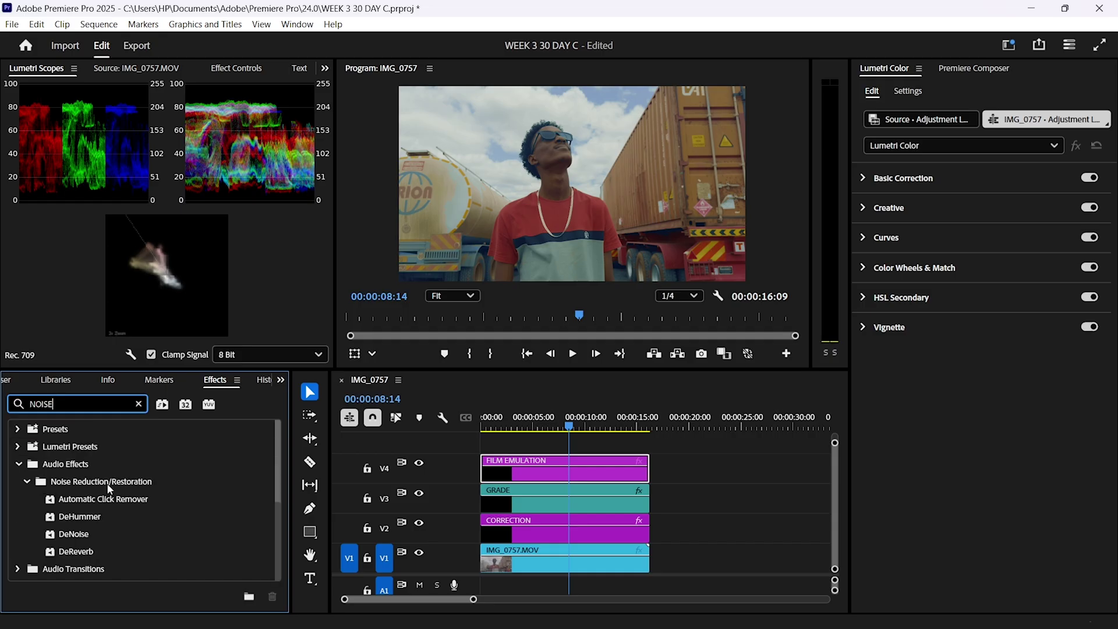
scroll(113, 502, down, 3)
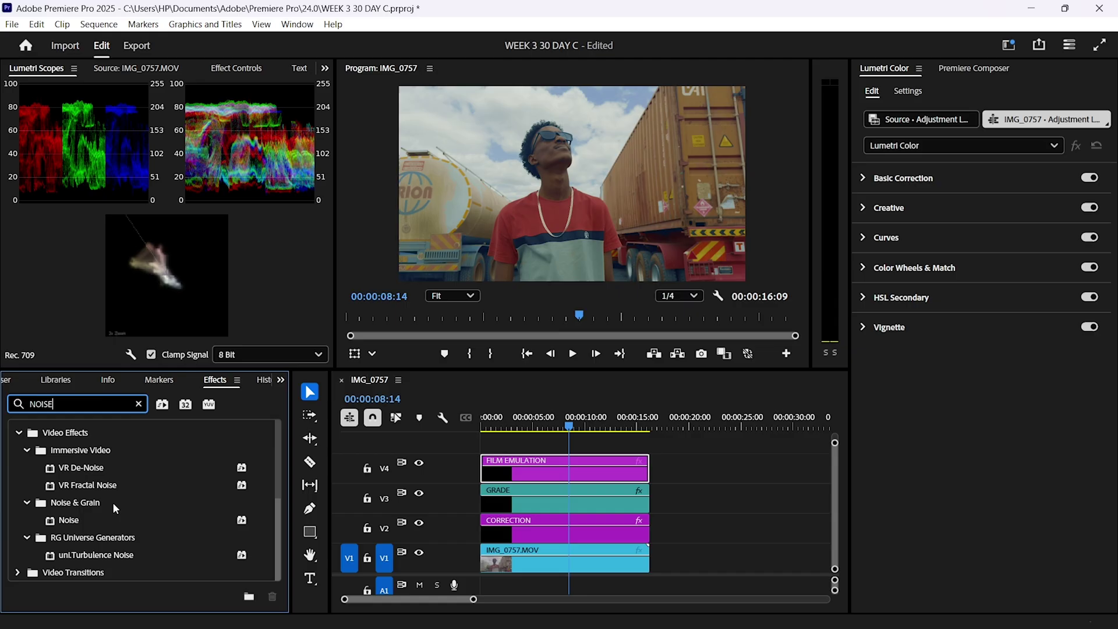
scroll(113, 508, up, 1)
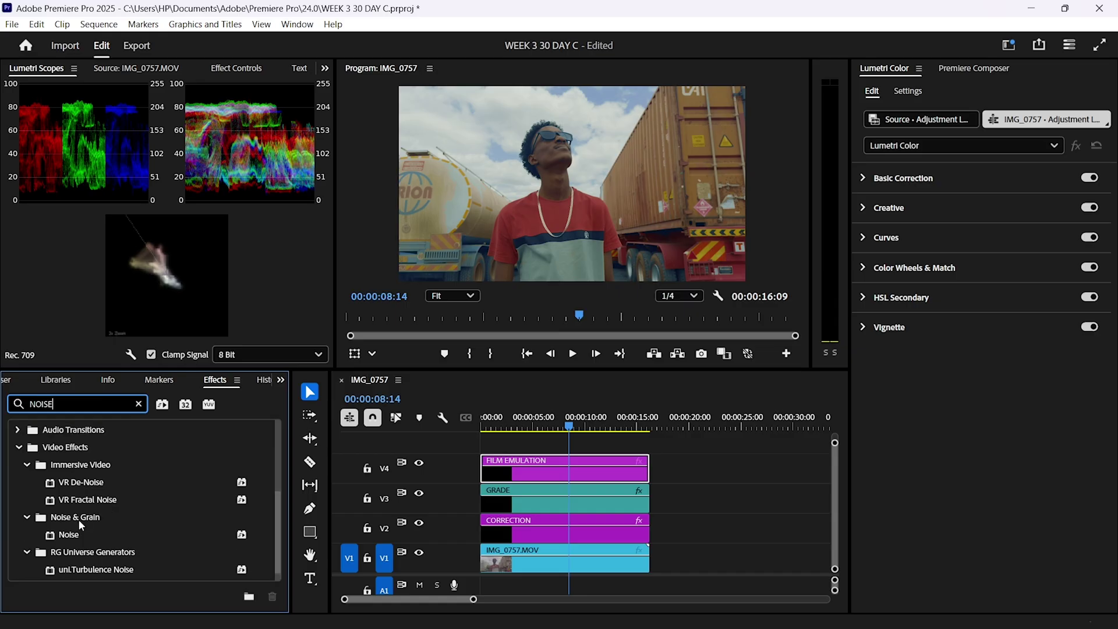
click(69, 535)
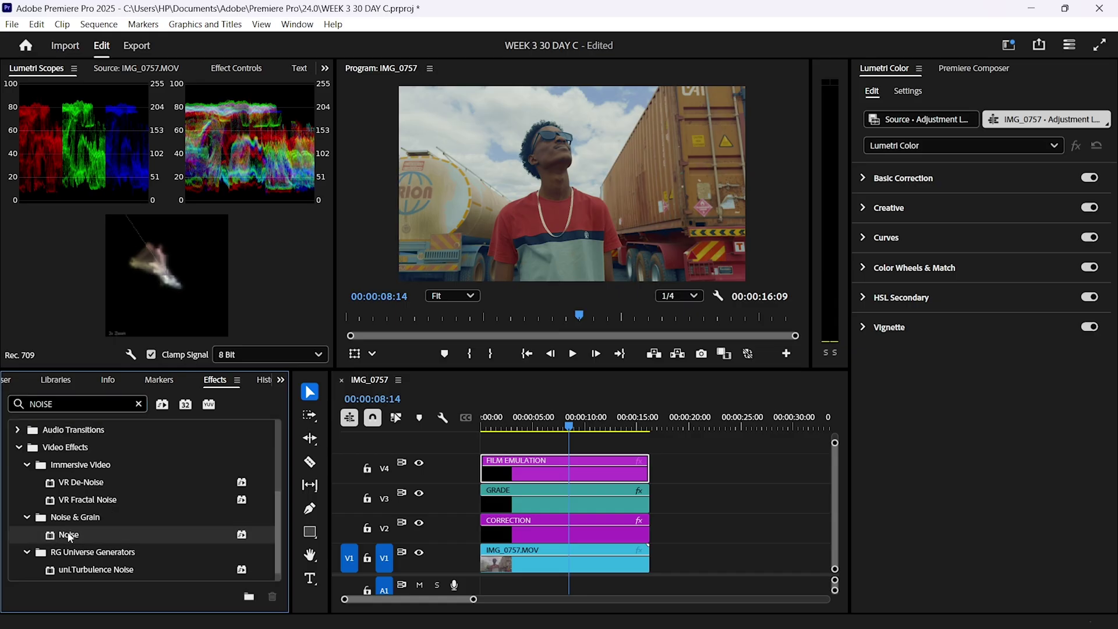
drag(69, 536, 522, 469)
scroll(176, 271, down, 5)
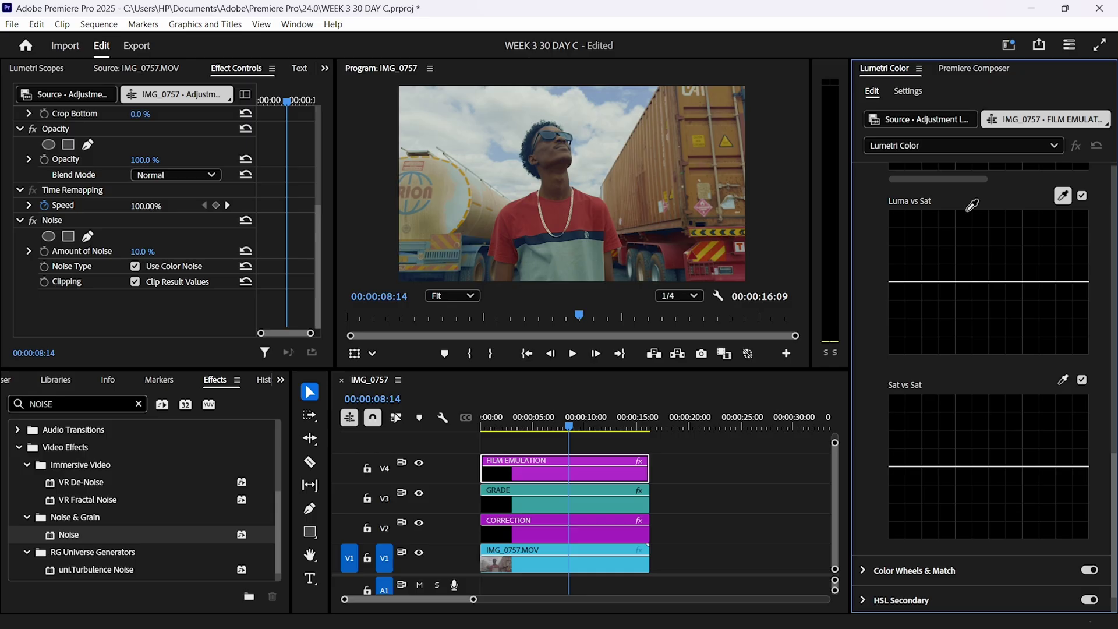
Step: Add a Lumetri Color vignette with Amount -0.5 to the FILM EMULATION layer
drag(926, 281, 926, 287)
scroll(950, 418, down, 2)
click(864, 569)
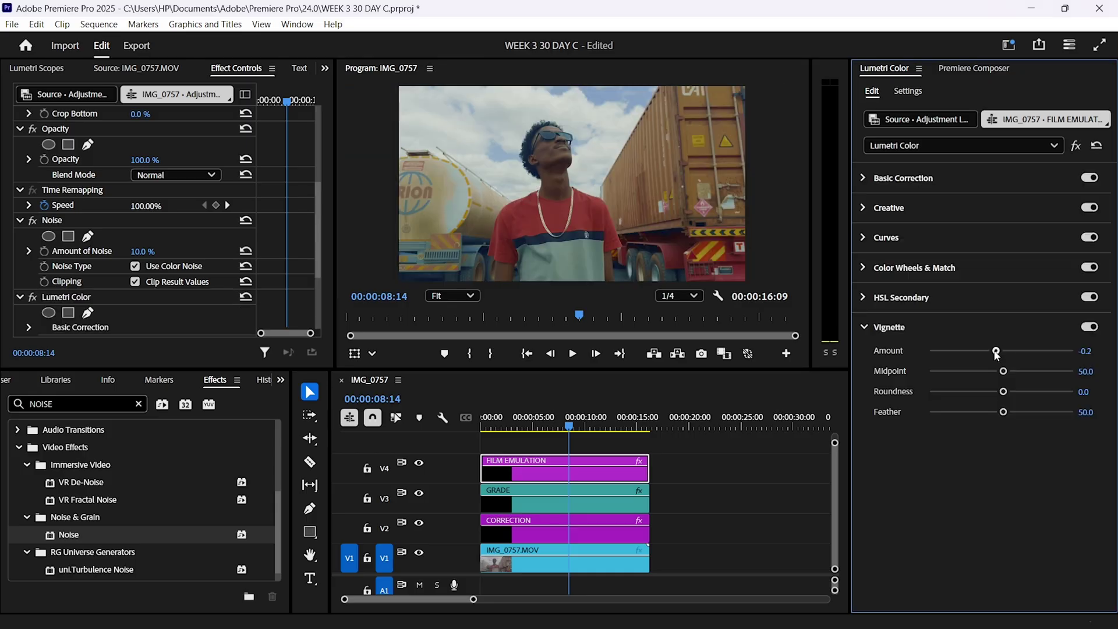
drag(1003, 351, 989, 352)
click(138, 404)
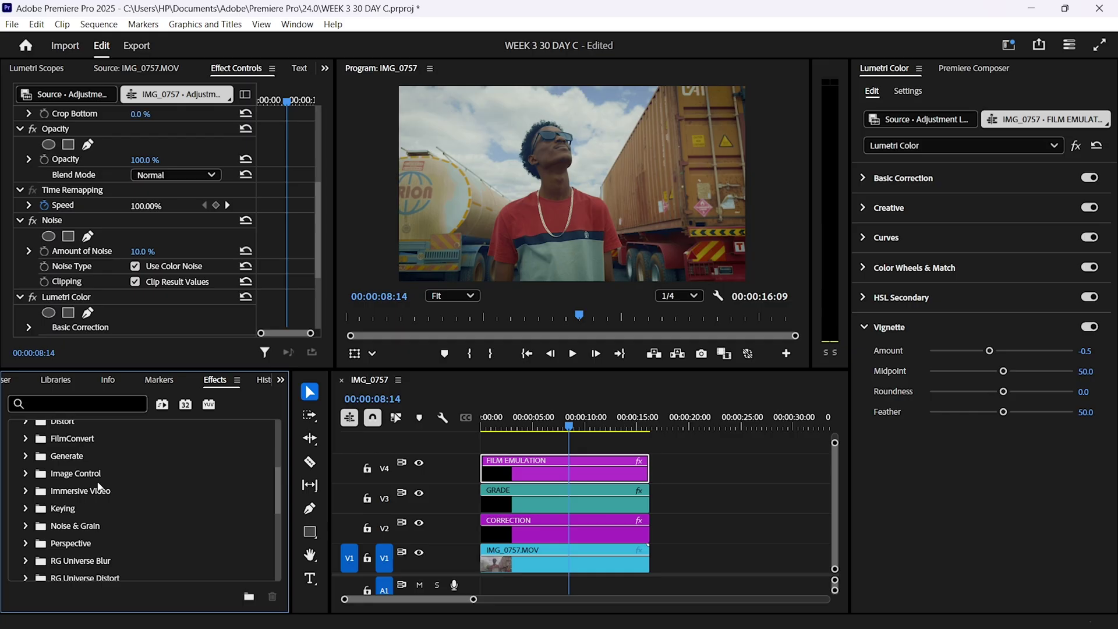
Step: Apply Hazy by FilmConvert from the FilmConvert group to the FILM EMULATION layer
click(25, 439)
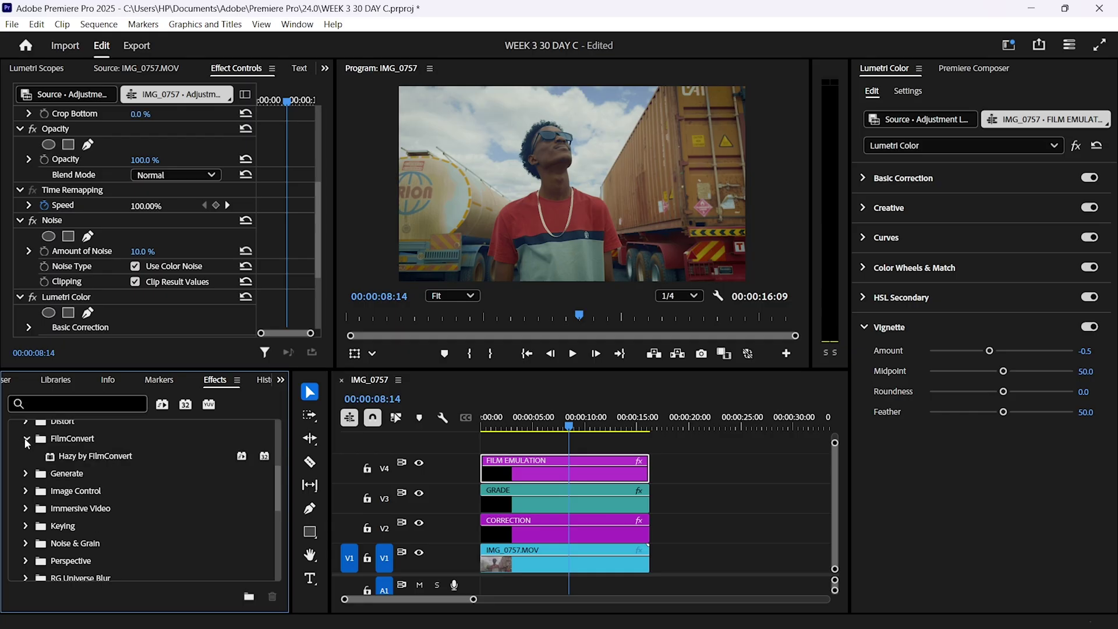
click(93, 456)
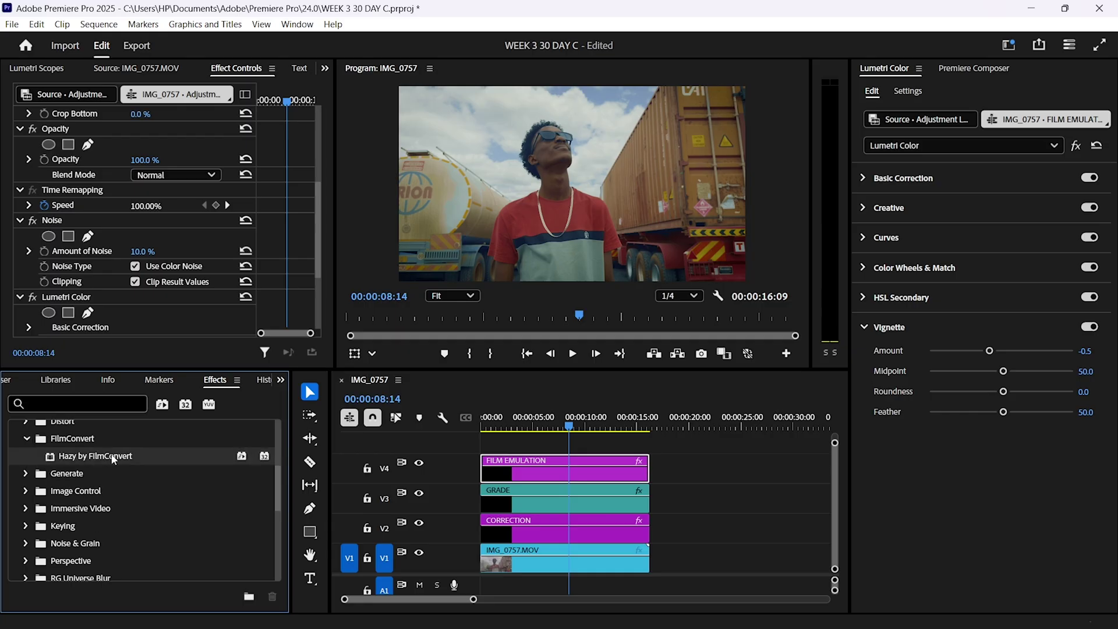
drag(93, 458, 534, 467)
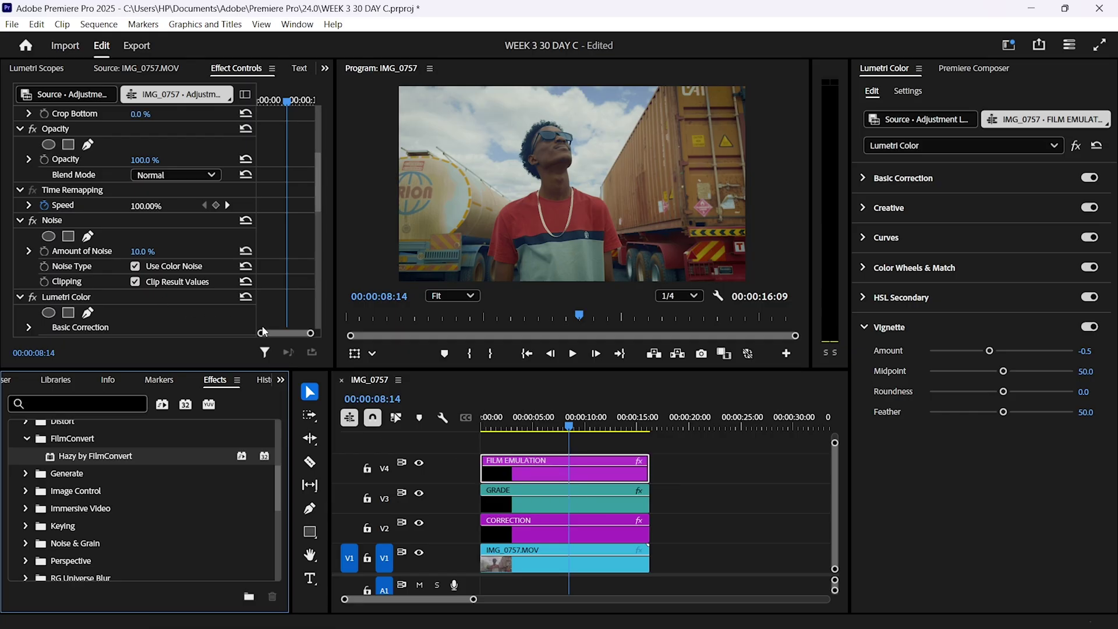
Step: Set Hazy's camera manufacturer to Apple and input gamma to Apple Log
scroll(265, 332, down, 10)
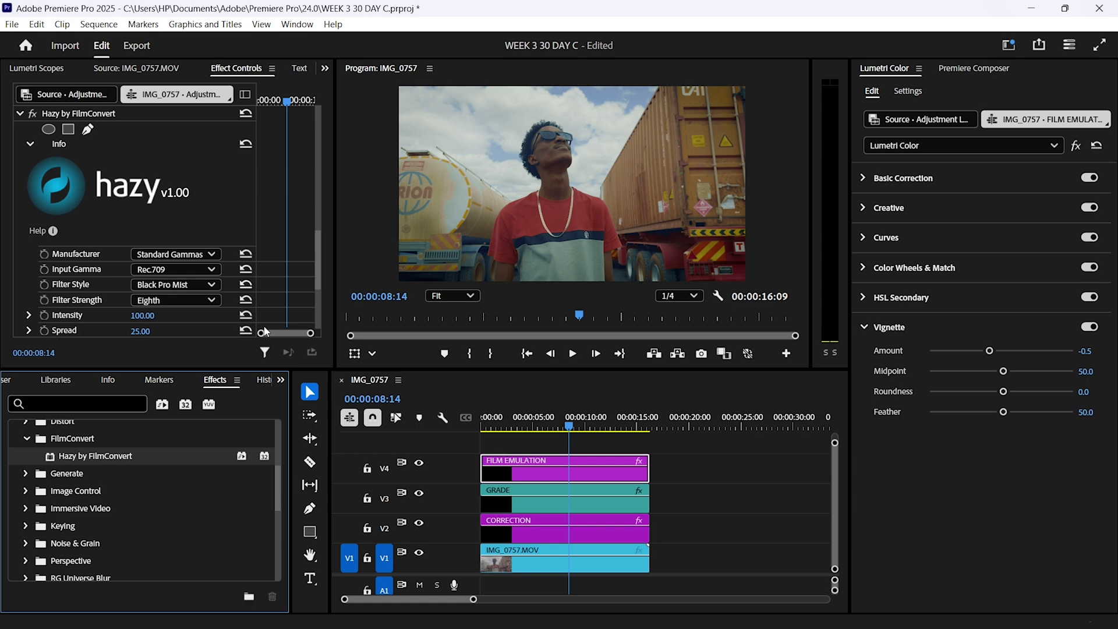
scroll(69, 205, down, 6)
click(212, 166)
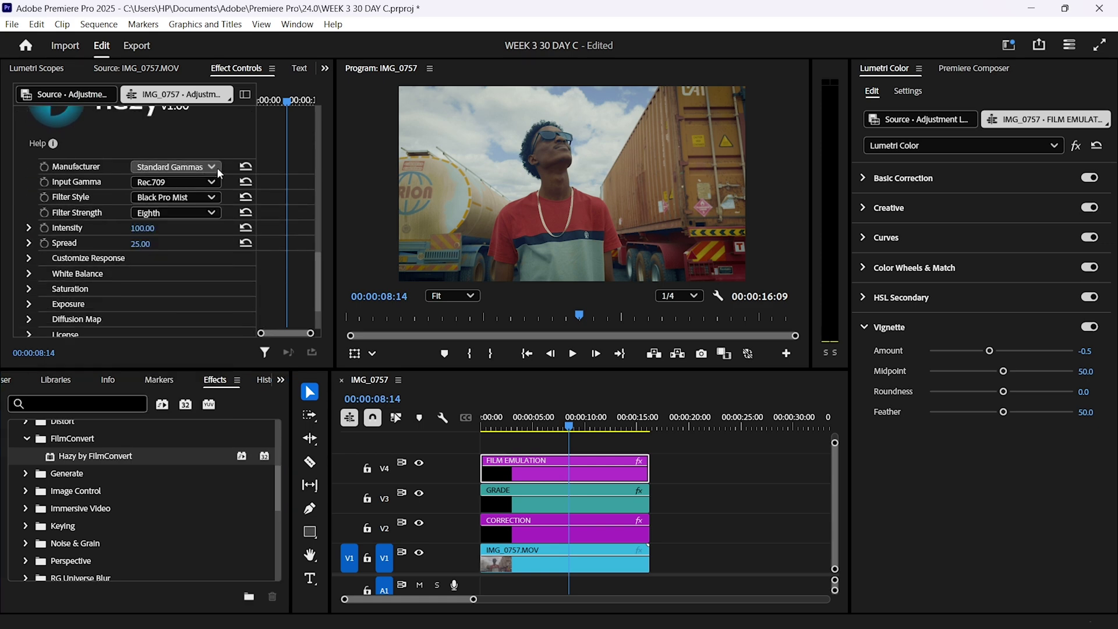
click(175, 195)
click(204, 182)
Step: Try Hazy's filter styles and settle on Edge Glow at Quarter strength
click(205, 184)
click(198, 197)
click(170, 245)
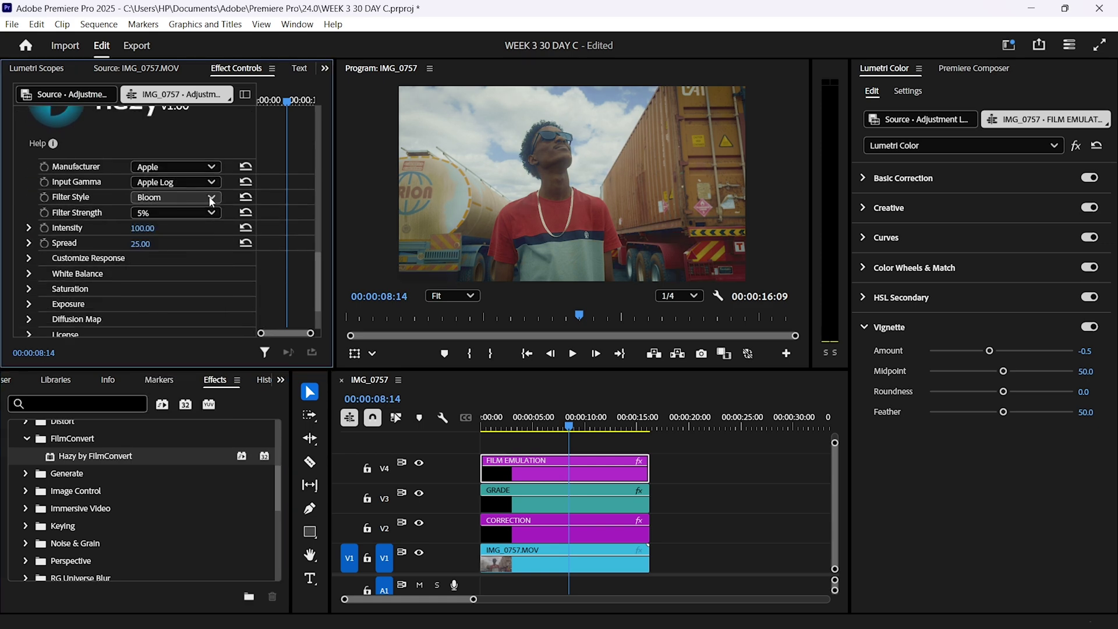
click(213, 202)
click(204, 212)
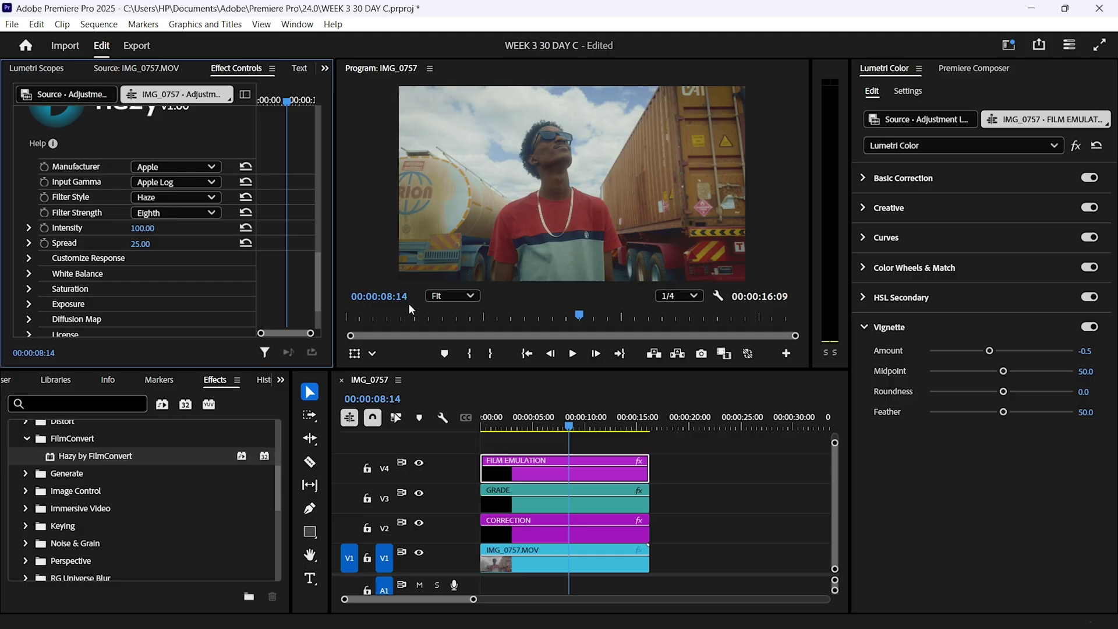
click(453, 296)
click(452, 357)
click(174, 197)
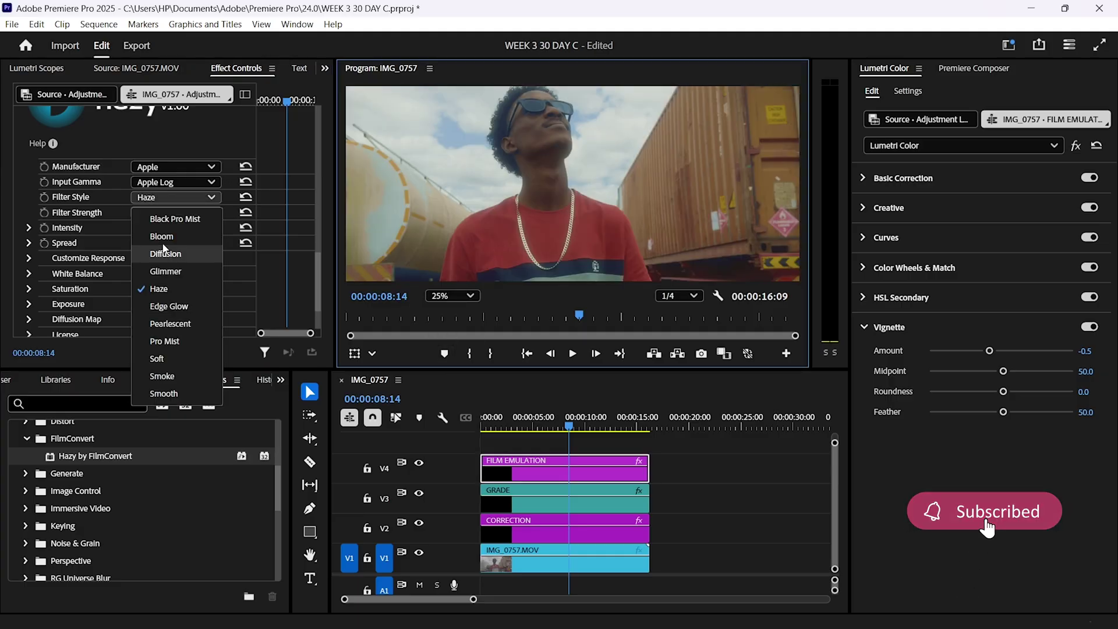
click(166, 304)
click(453, 296)
click(449, 316)
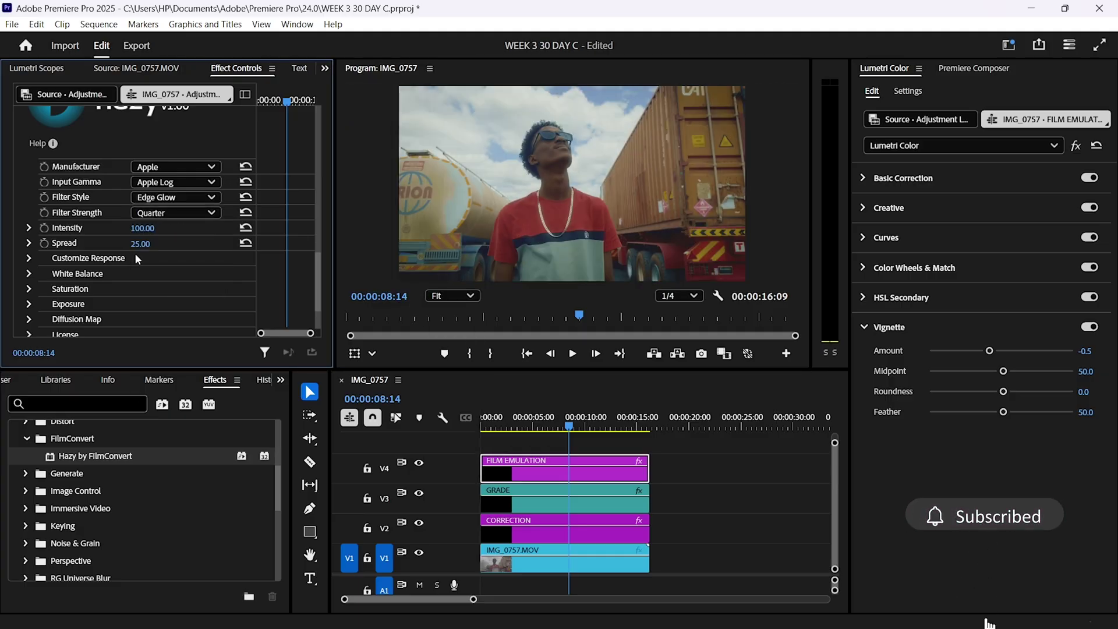
Step: Set Hazy's Exposure to -1.15, Blue to -0.52 and Saturation to 1.46, then compare it on and off
scroll(137, 259, down, 1)
click(141, 273)
scroll(141, 272, down, 5)
drag(175, 201, 166, 204)
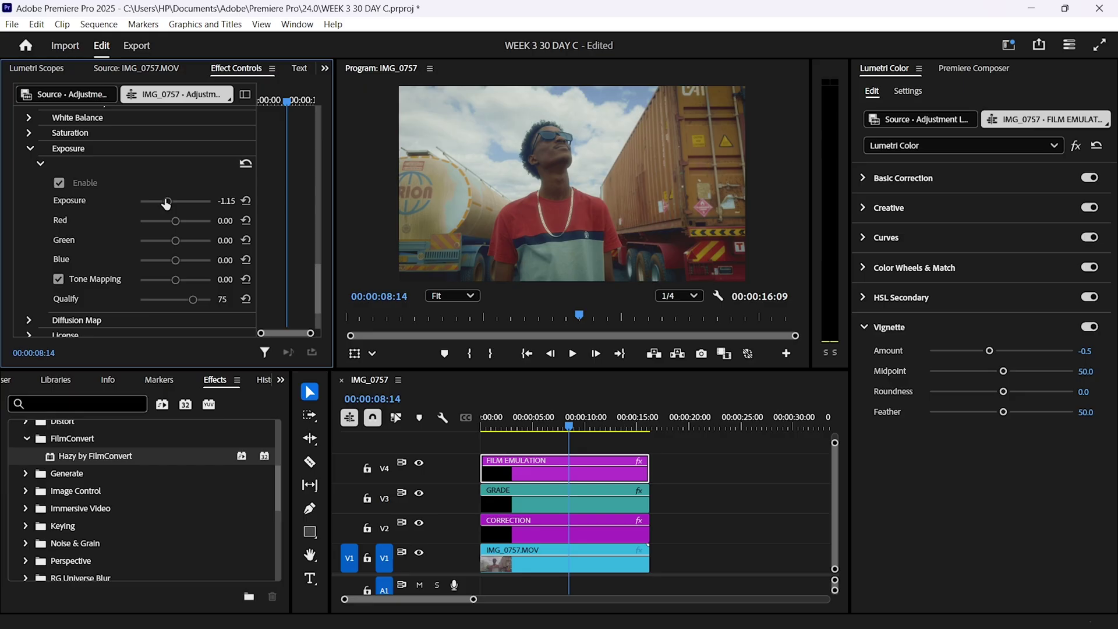
drag(171, 262, 175, 260)
scroll(97, 229, down, 1)
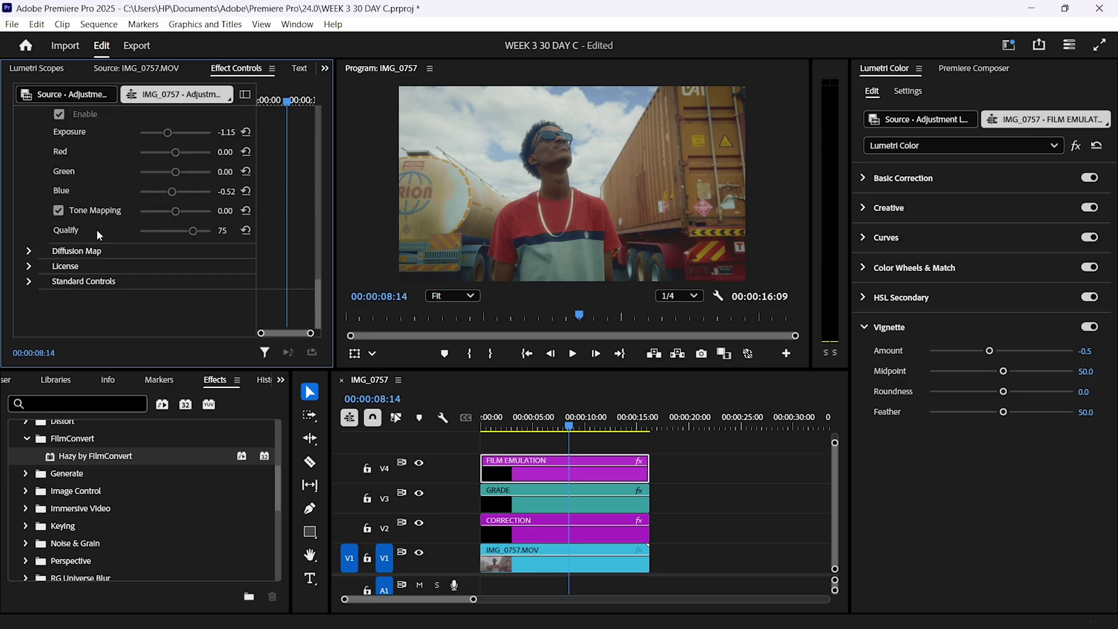
scroll(96, 229, up, 3)
click(96, 226)
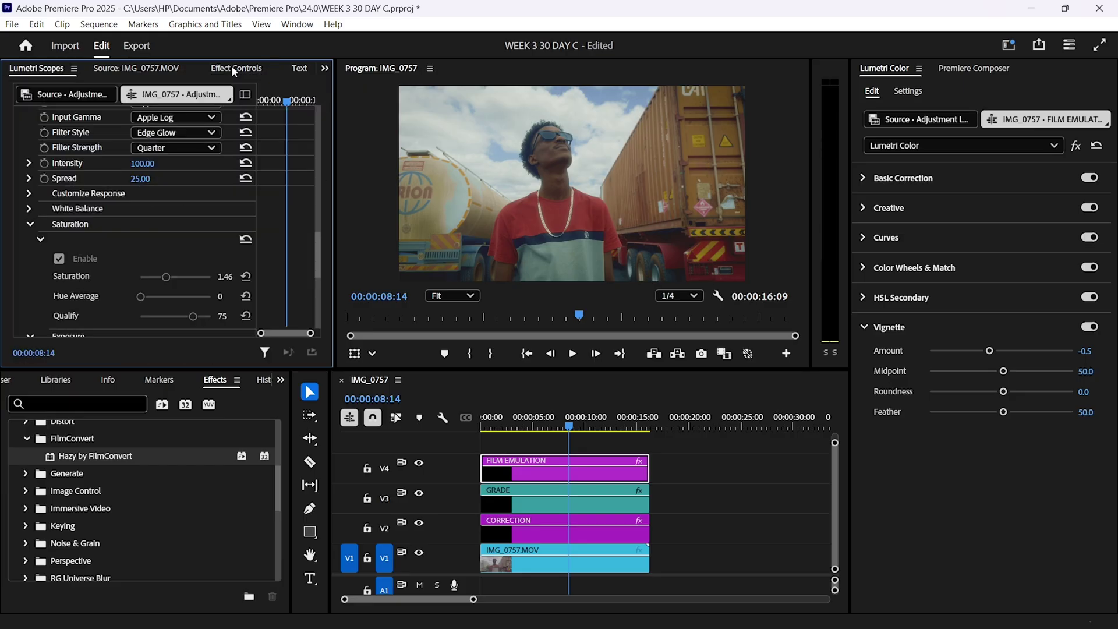
scroll(34, 140, up, 5)
click(32, 136)
click(34, 138)
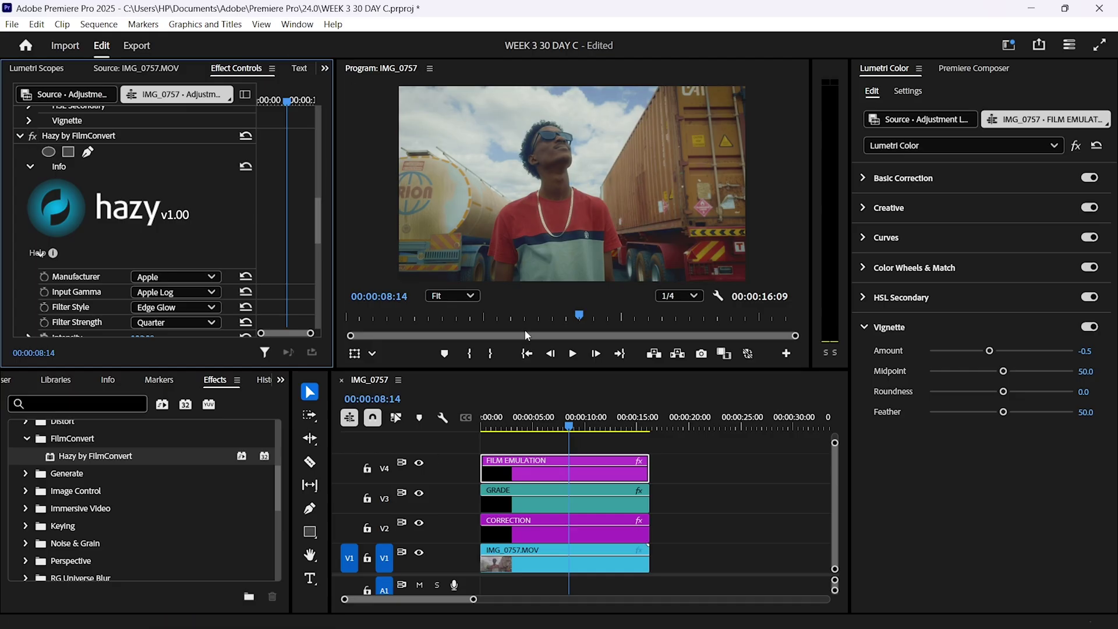
Step: Set Crop Top and Crop Bottom to 12% on the FILM EMULATION layer's Motion settings
key(shift+3)
click(238, 72)
scroll(285, 218, up, 5)
scroll(284, 214, up, 4)
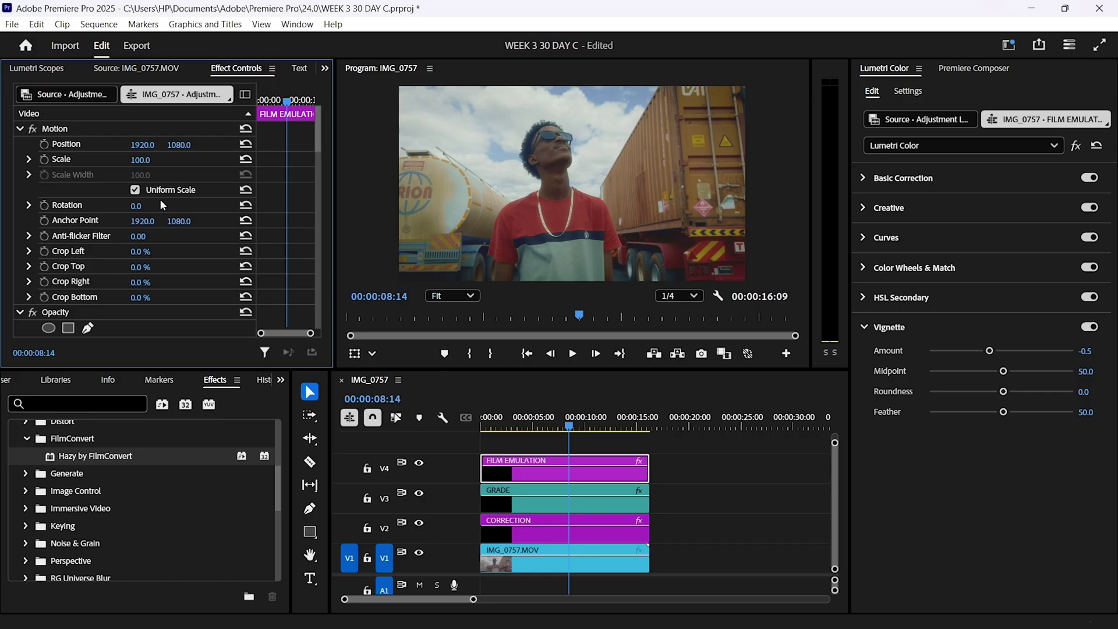
click(149, 266)
text(12)
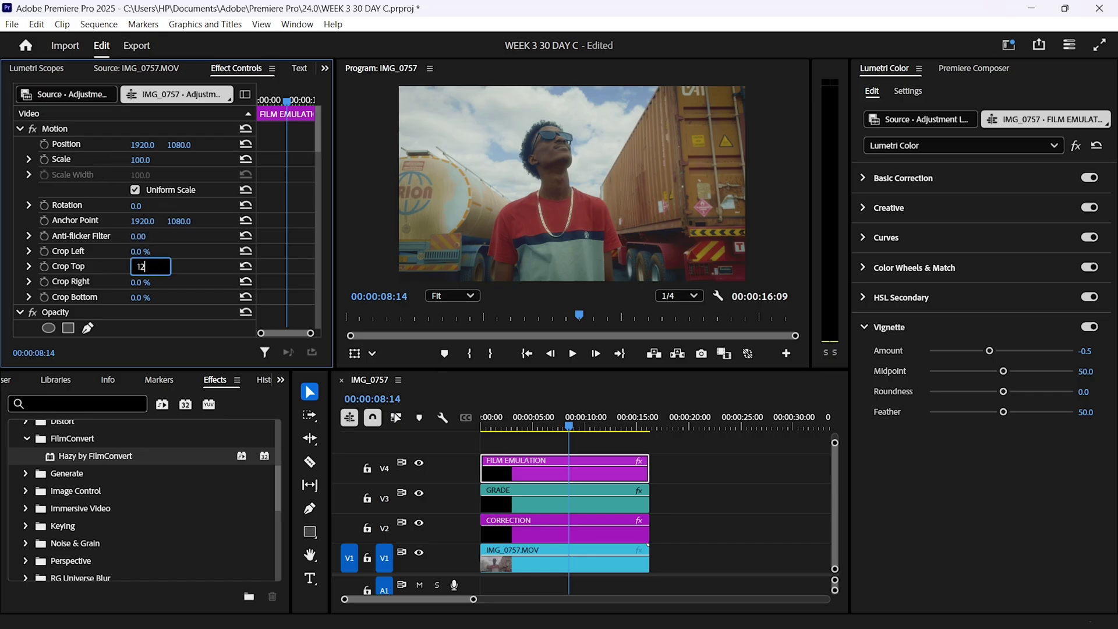
key(Return)
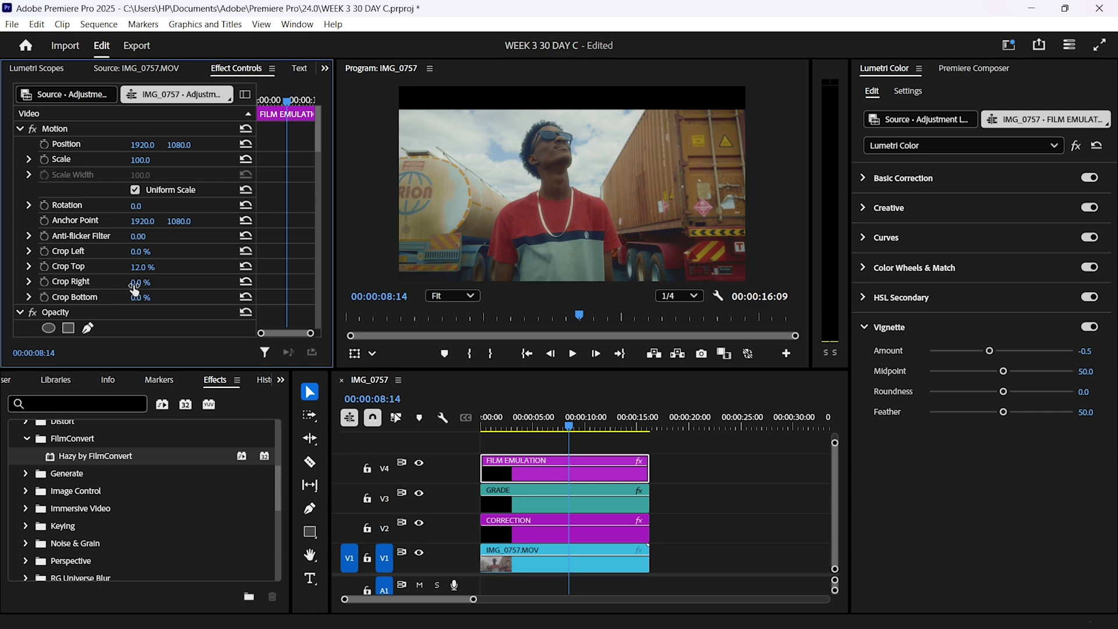
click(149, 297)
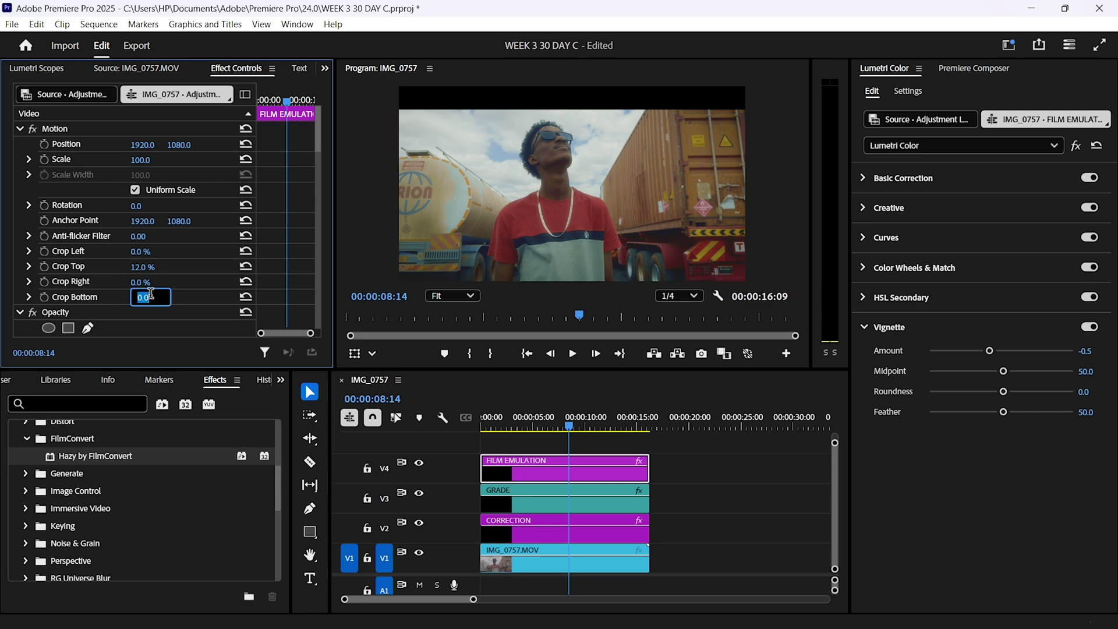
text(12)
key(Return)
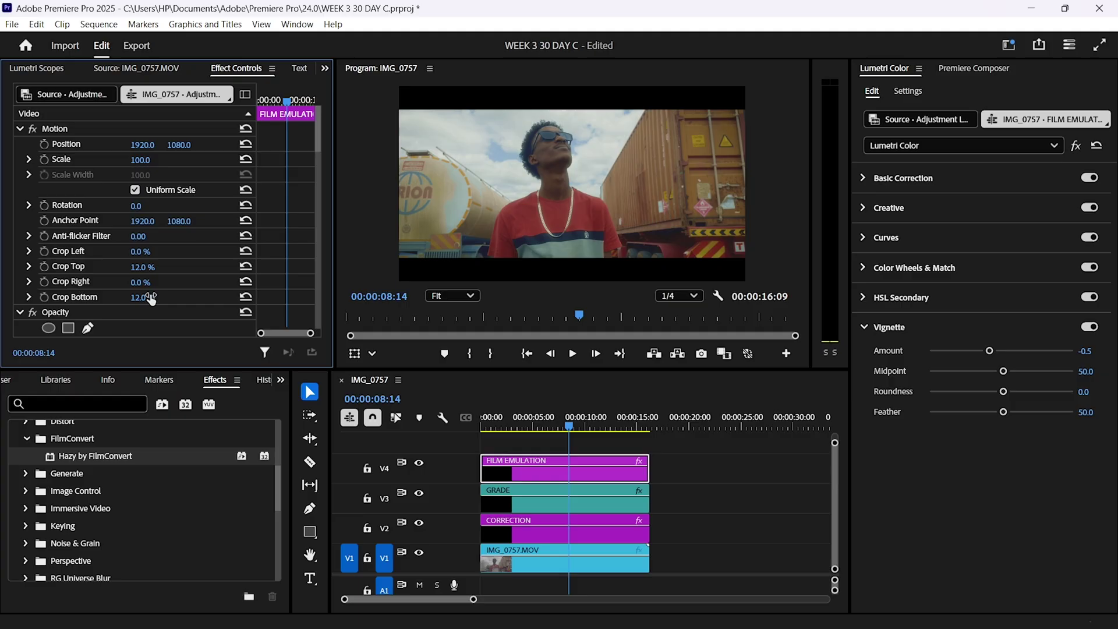
Step: Move the playhead to 00:00:00:00 and play back the graded, letterboxed sequence
click(485, 429)
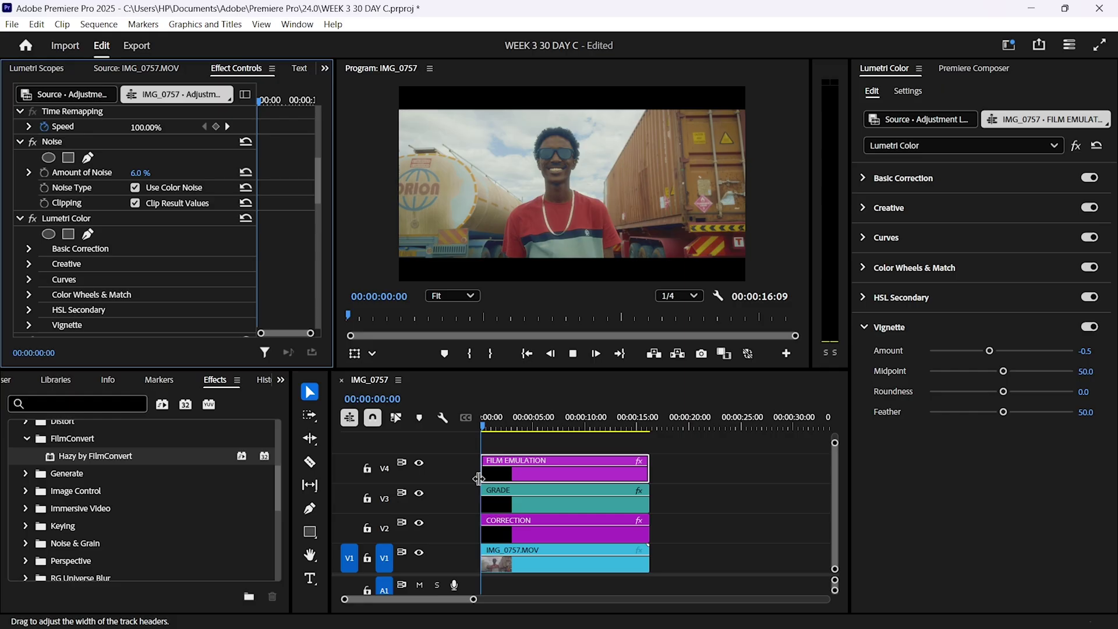
key(space)
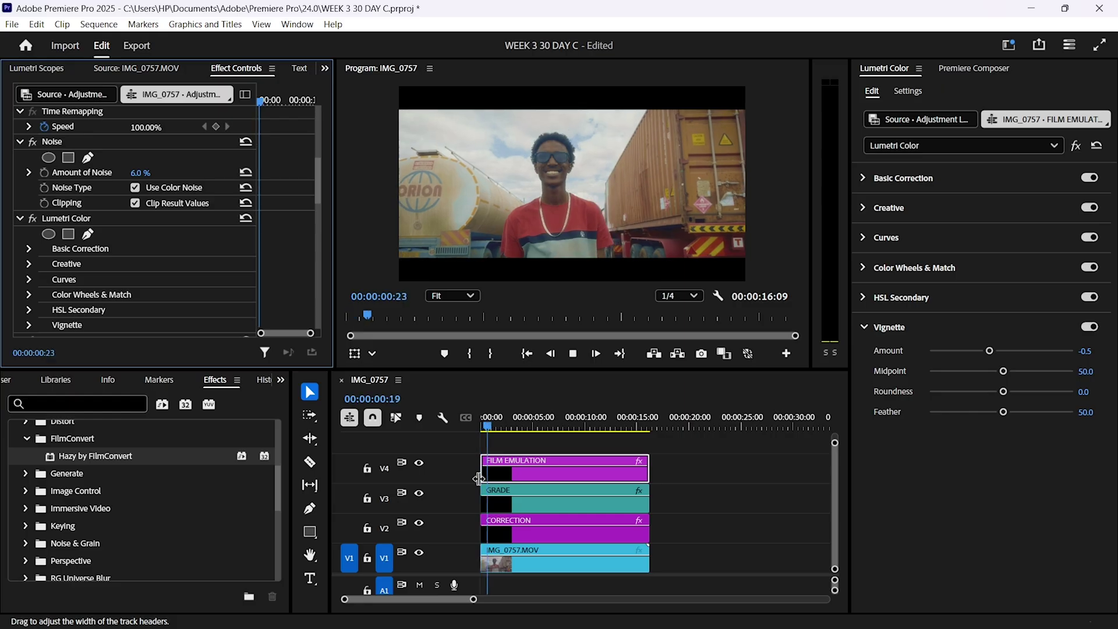